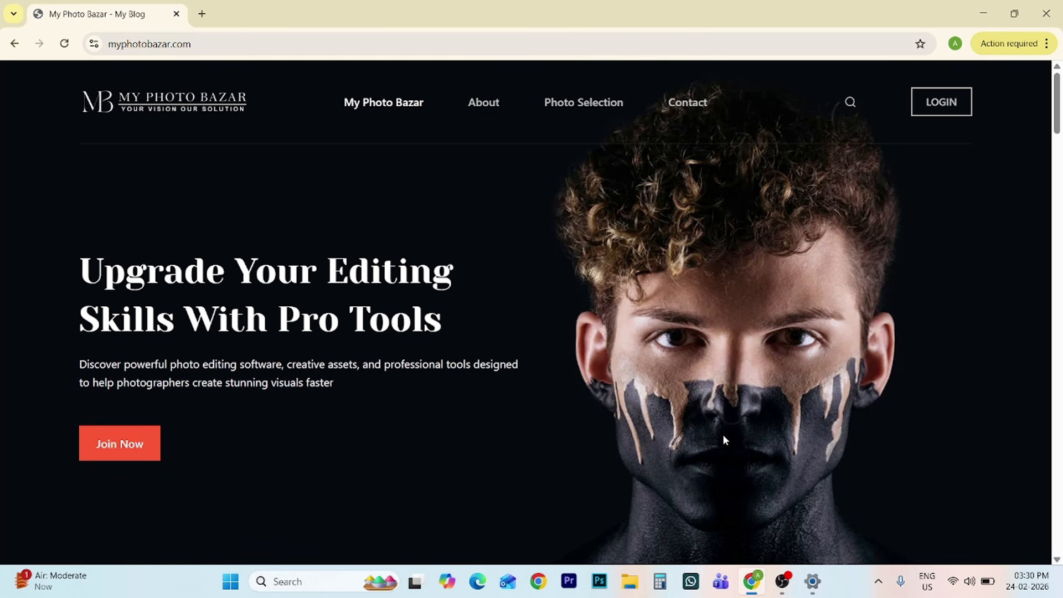
Step: Open the PickMemory login page and dismiss the saved sign-in suggestions
left_click(940, 106)
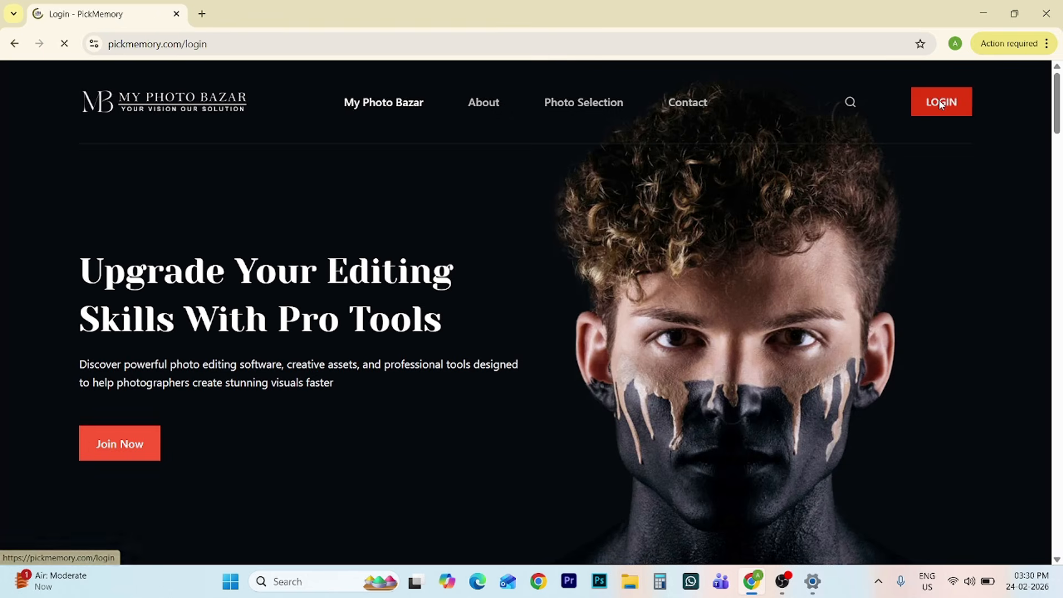
left_click(539, 276)
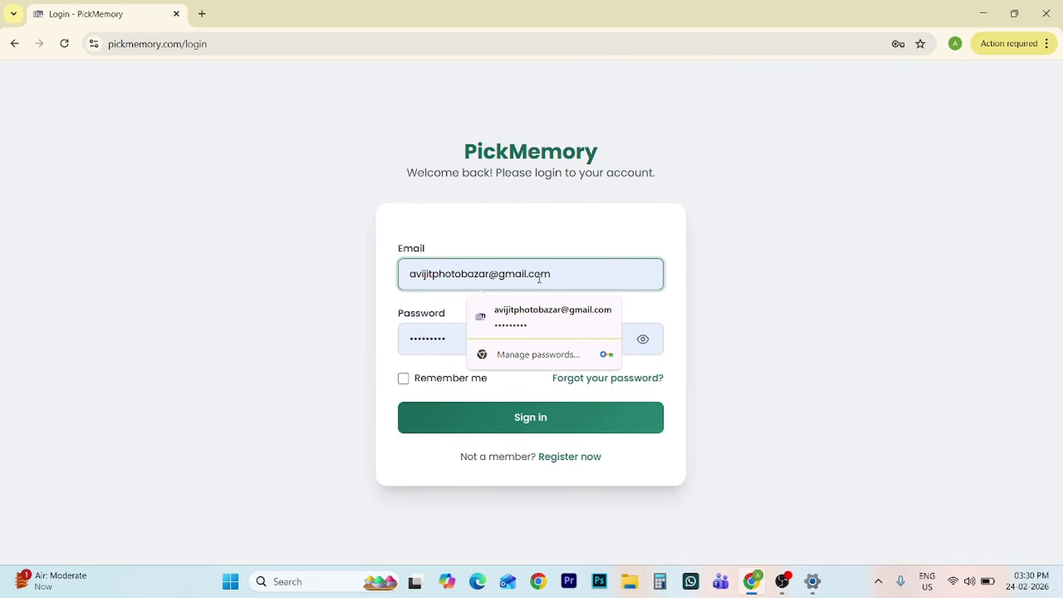
left_click(585, 235)
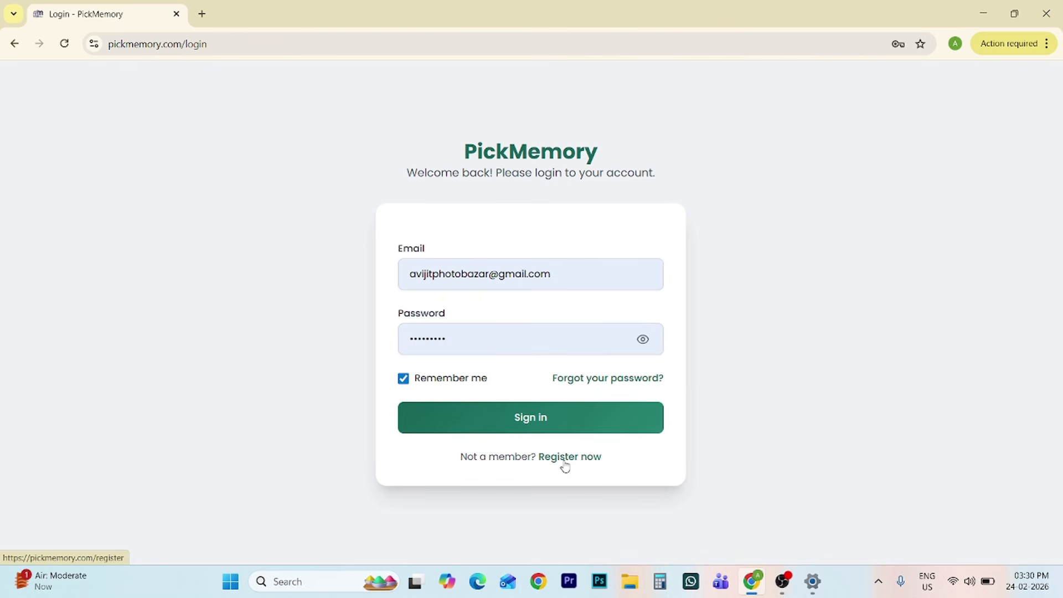
Step: Look over the Register page, return to login, and sign in with Remember me on
left_click(565, 462)
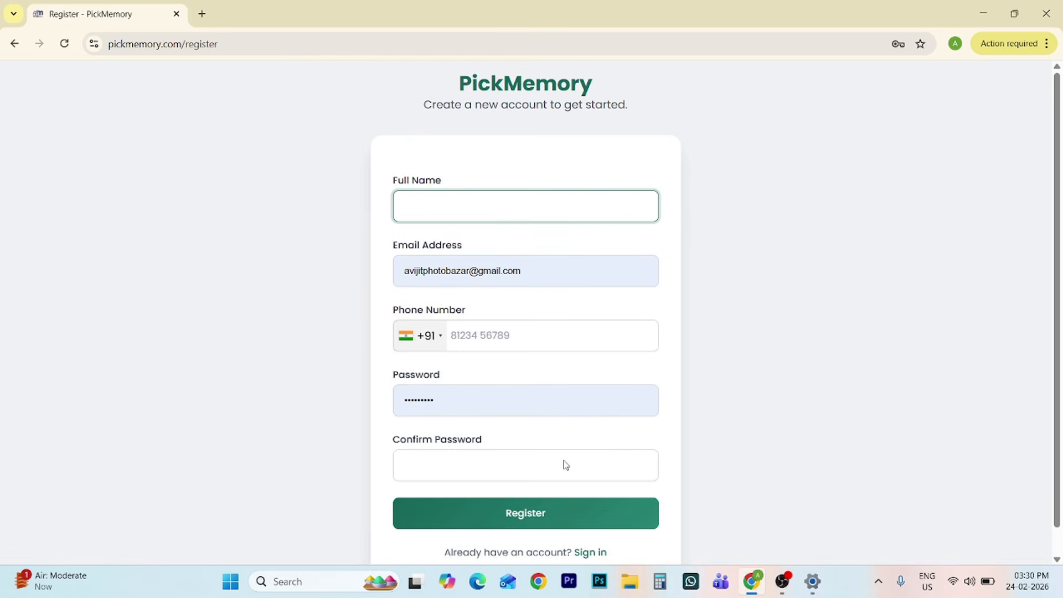
scroll(565, 459, "down", 1)
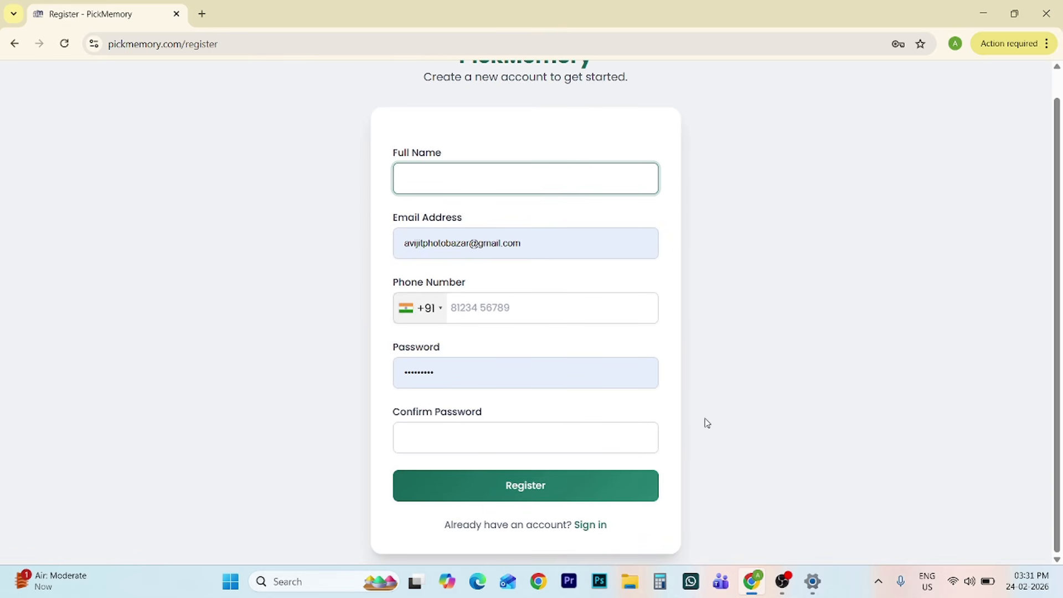
left_click(586, 526)
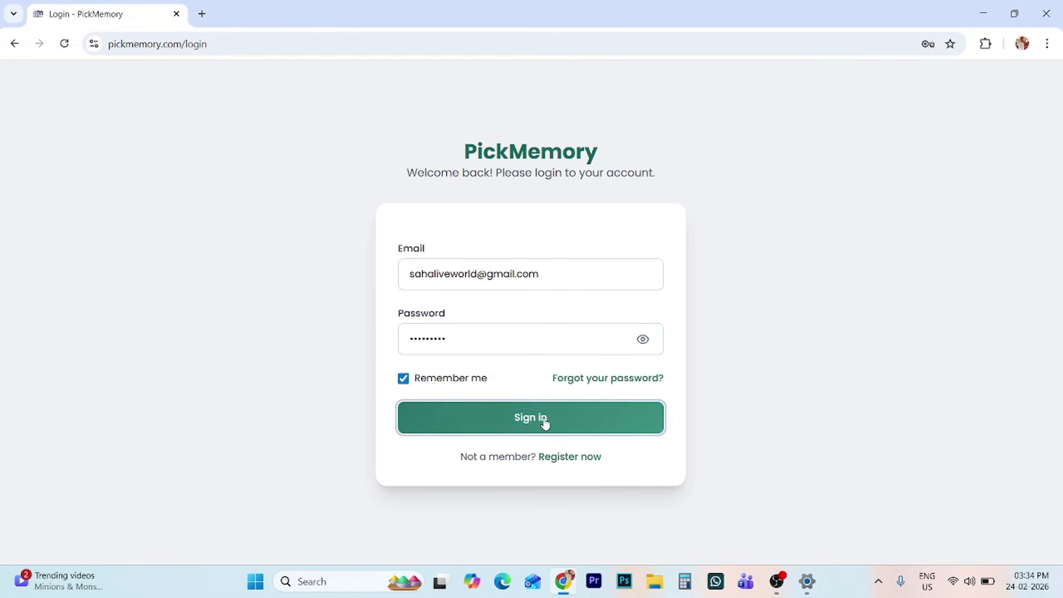
left_click(543, 419)
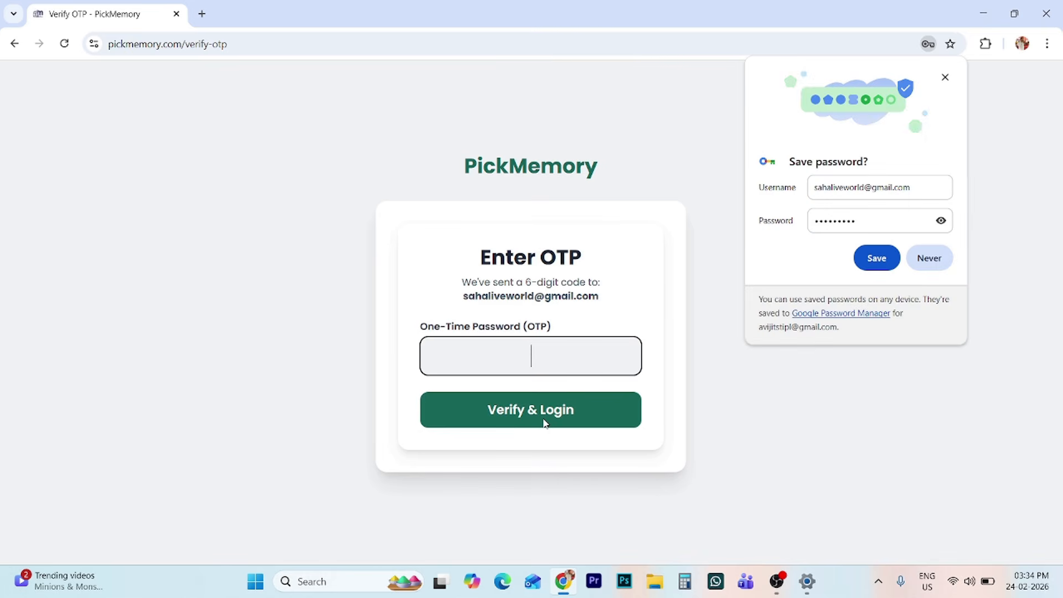
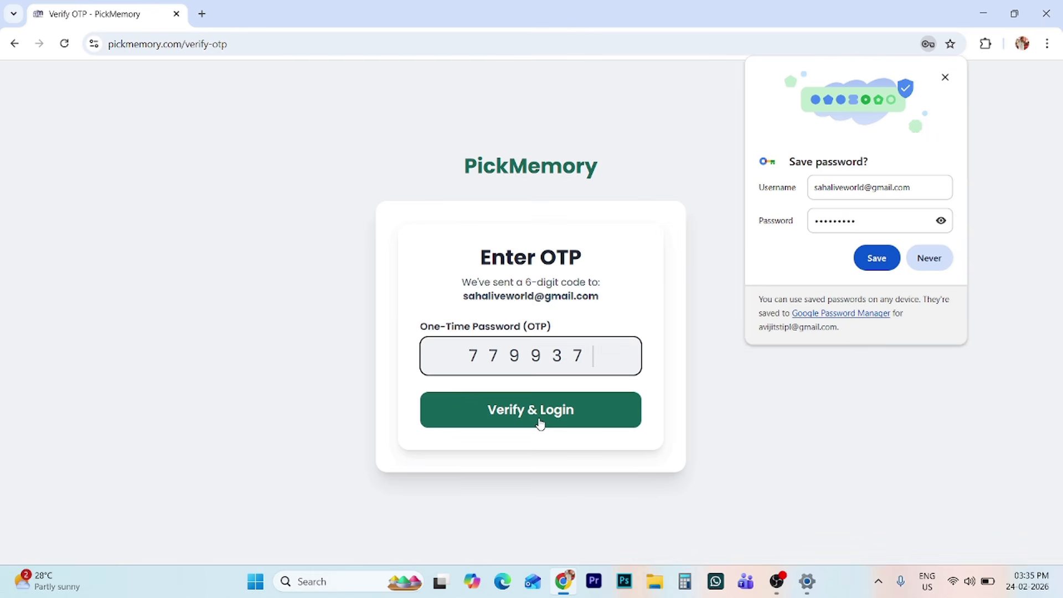
Step: Enter the emailed 6-digit one-time code and verify it to reach the dashboard
left_click(540, 424)
left_click(941, 264)
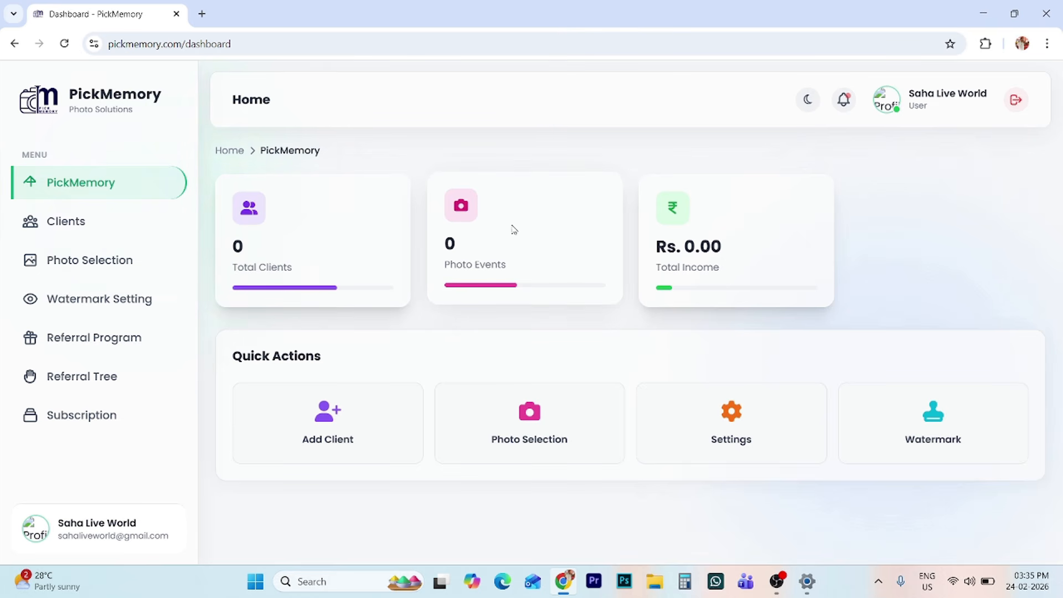
Step: Scroll through the Profile Settings page, then bring up the empty Clients list
left_click(764, 426)
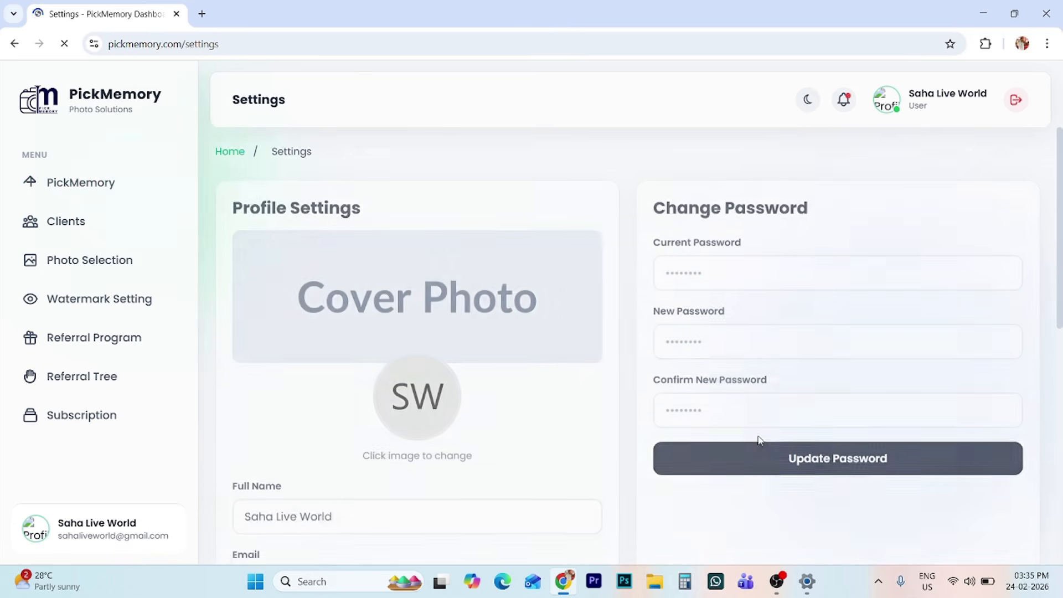
scroll(541, 430, "down", 3)
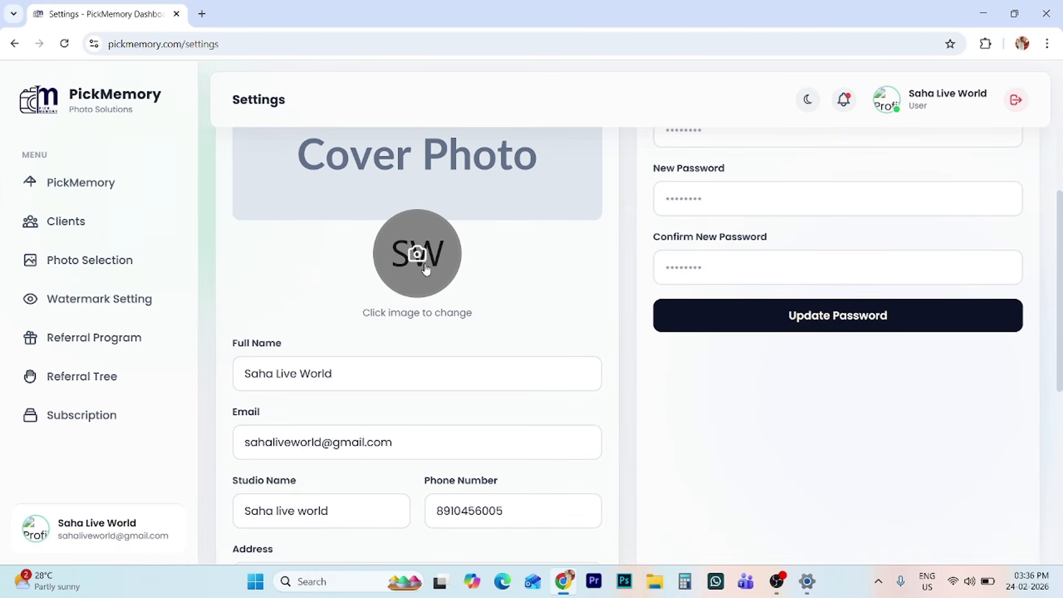
scroll(426, 270, "down", 2)
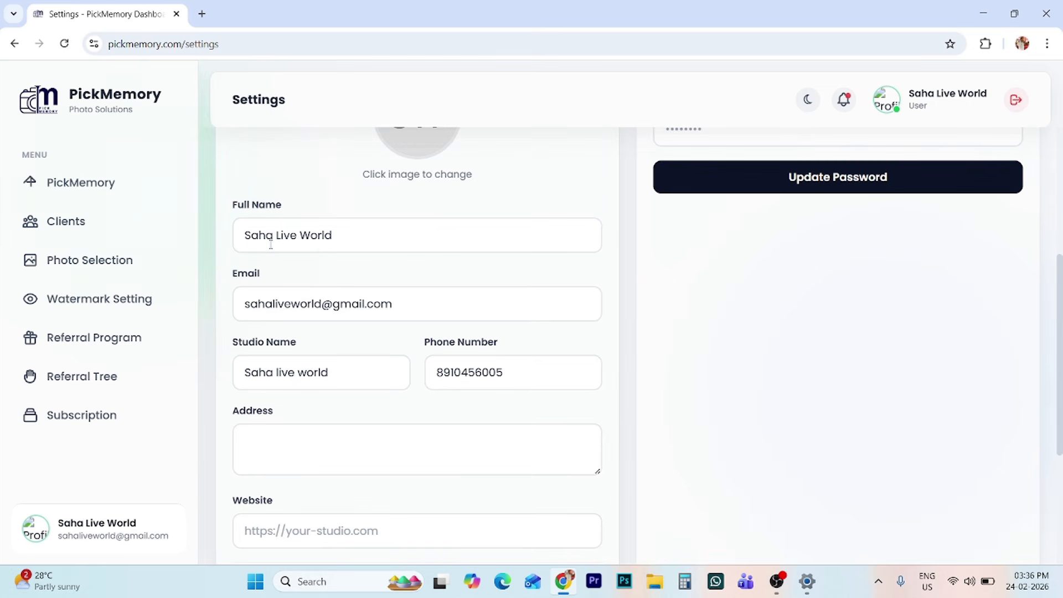
scroll(380, 381, "down", 4)
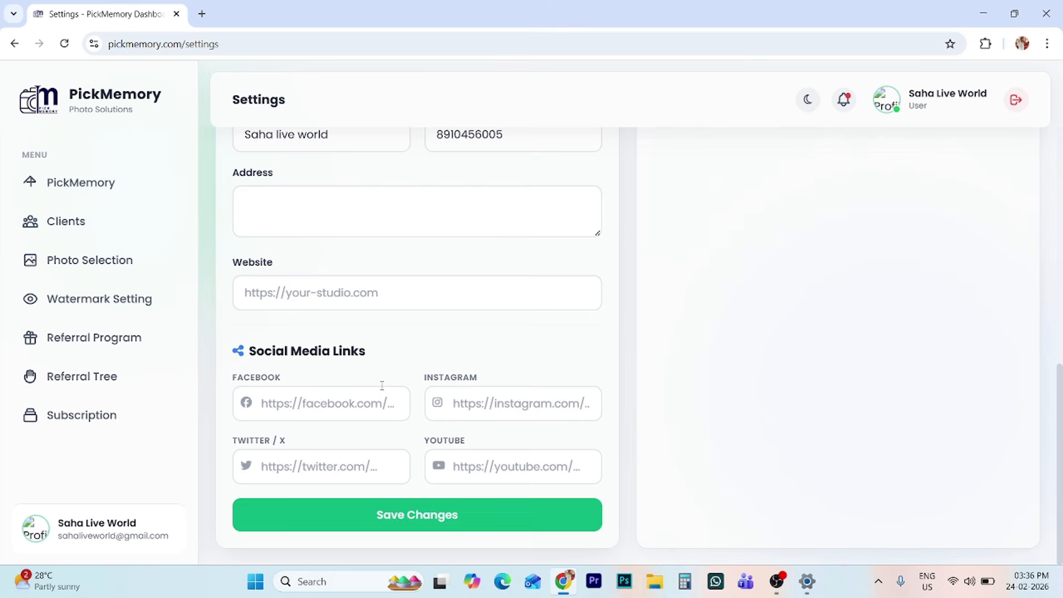
scroll(382, 385, "up", 2)
scroll(379, 376, "down", 1)
scroll(379, 376, "up", 7)
mouse_move(491, 339)
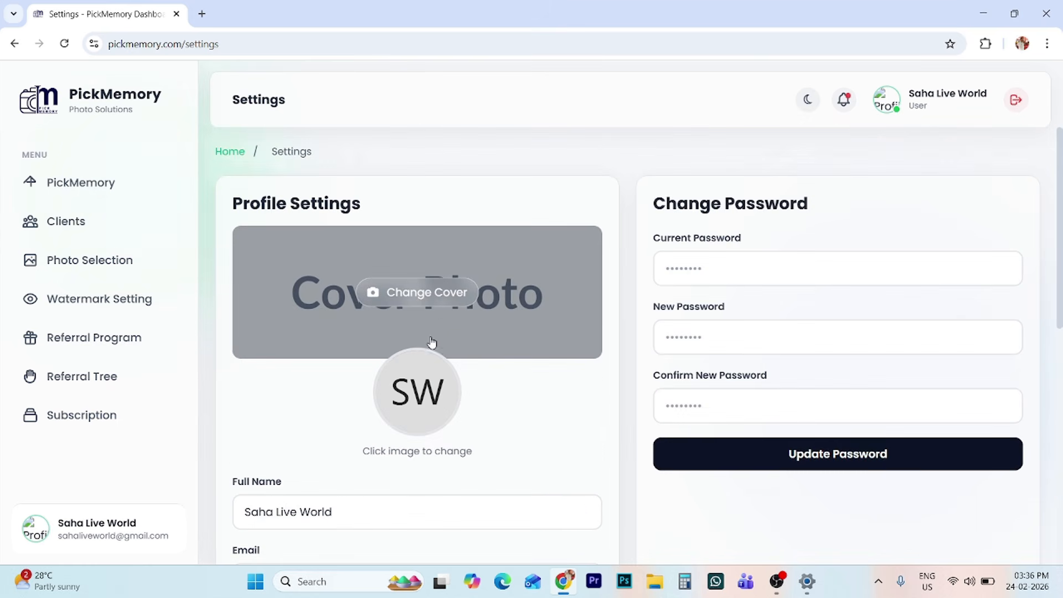
left_click(77, 235)
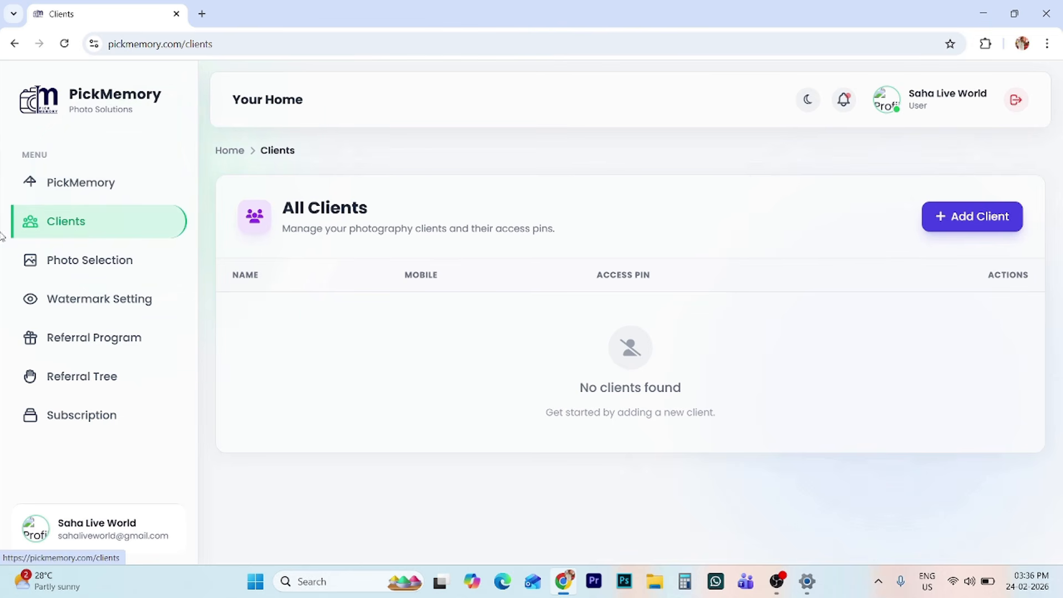
Step: Save a new client with their full name and phone number, then go to Photo Selection
left_click(969, 222)
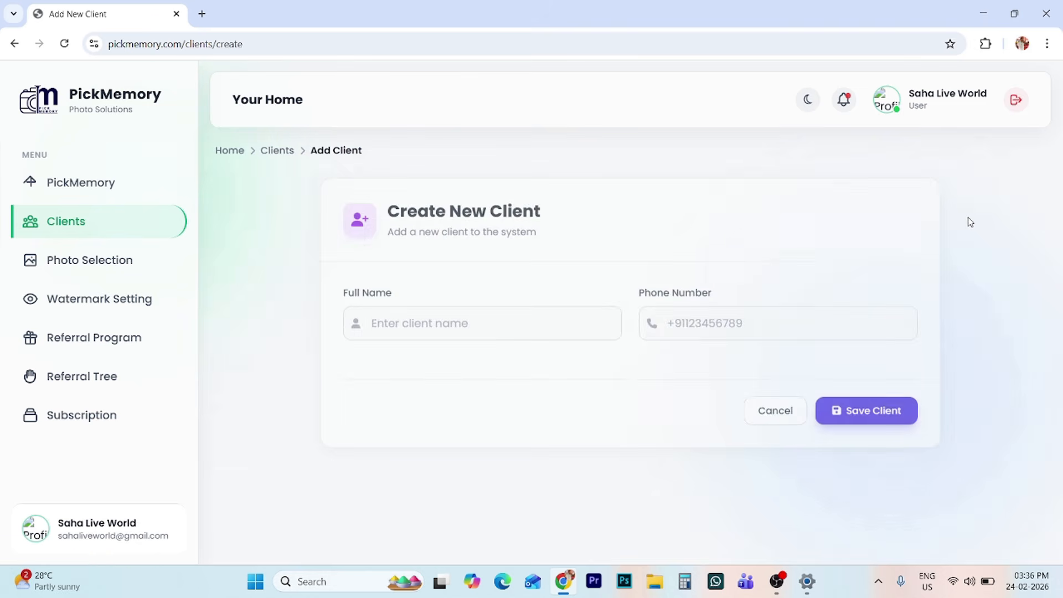
left_click(427, 321)
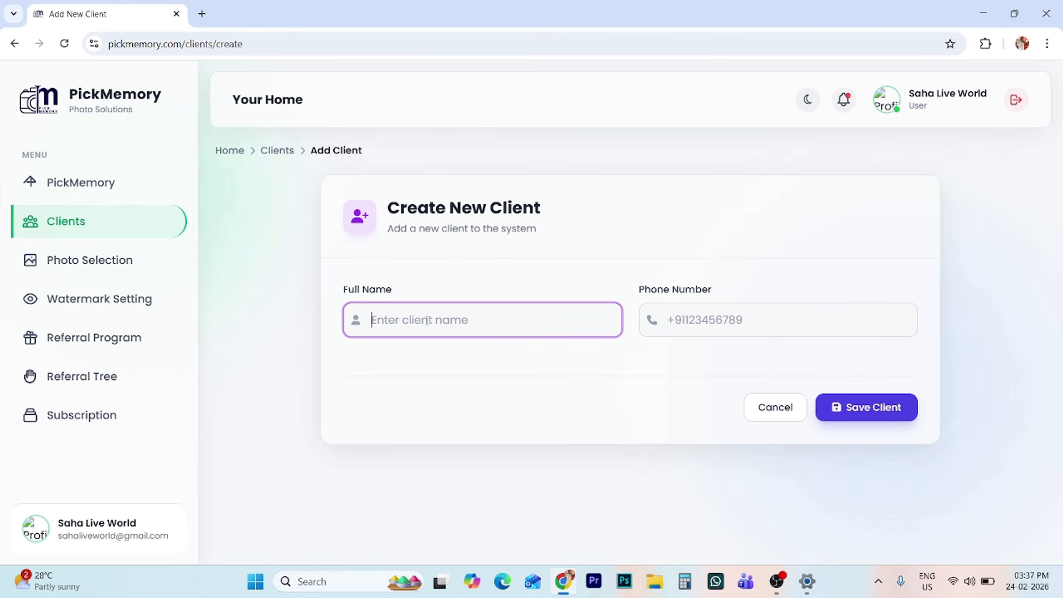
type("ram")
left_click(713, 320)
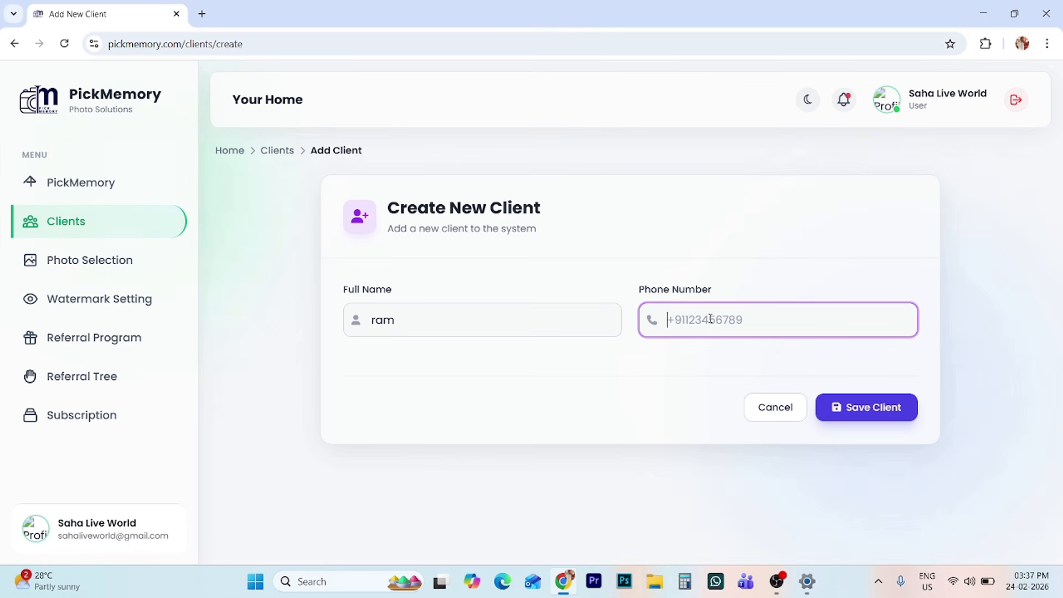
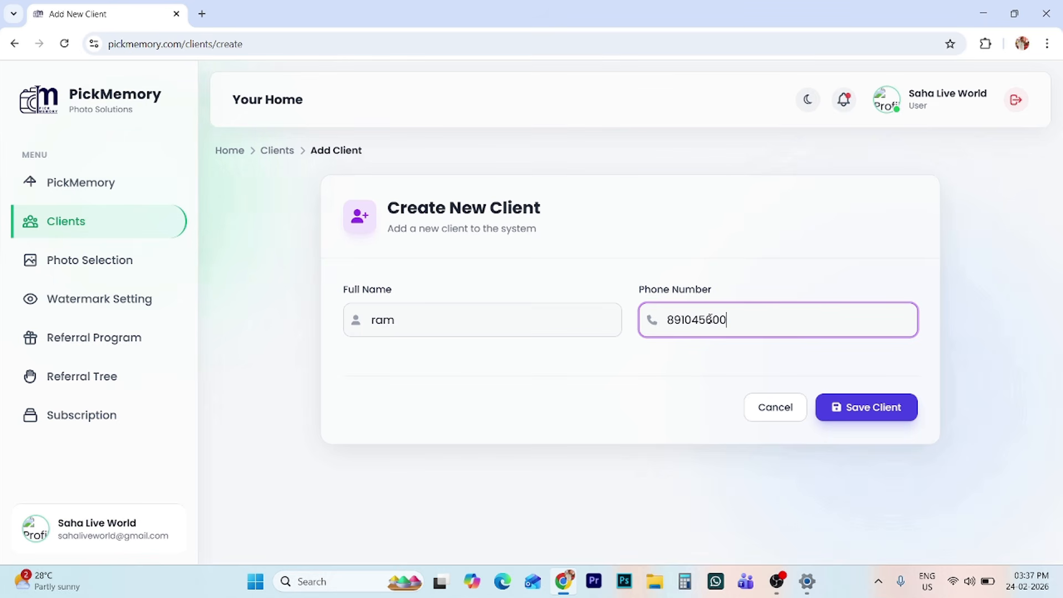
left_click(858, 409)
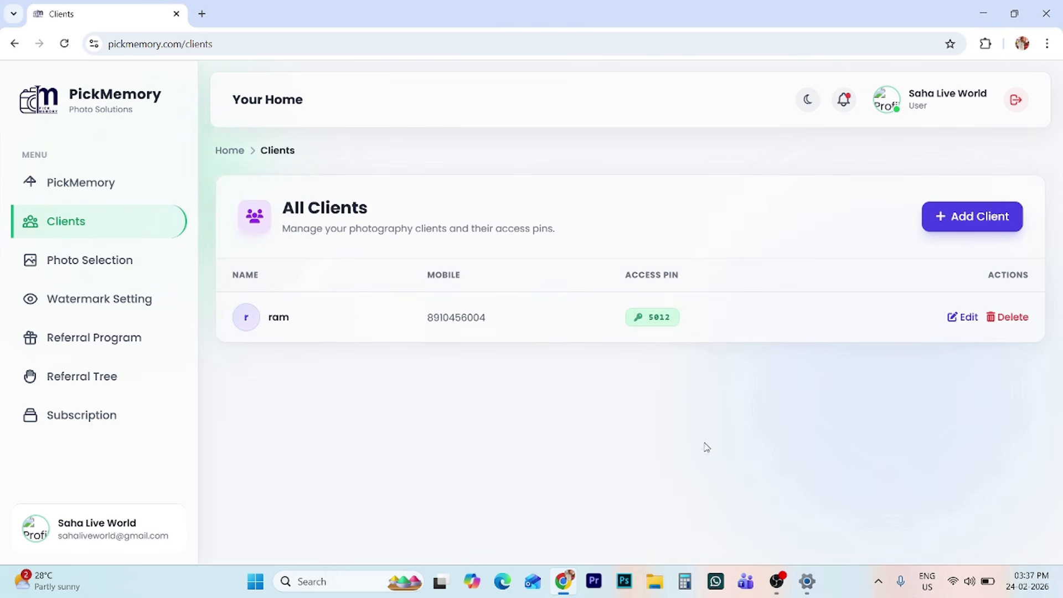
left_click(137, 270)
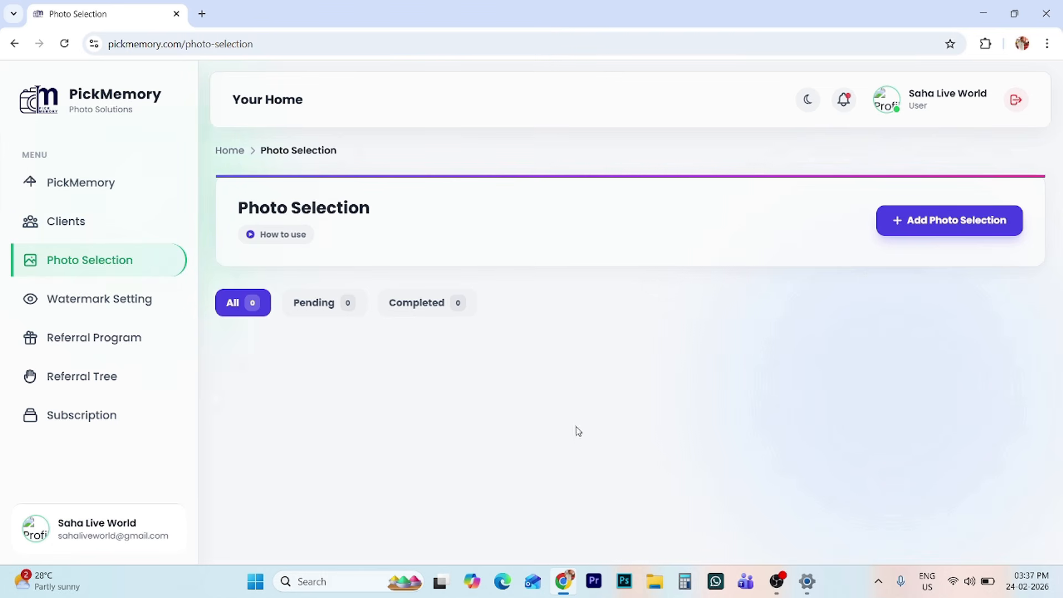
Step: Create a 'wedding' photo selection for the new client with High photo quality
left_click(956, 226)
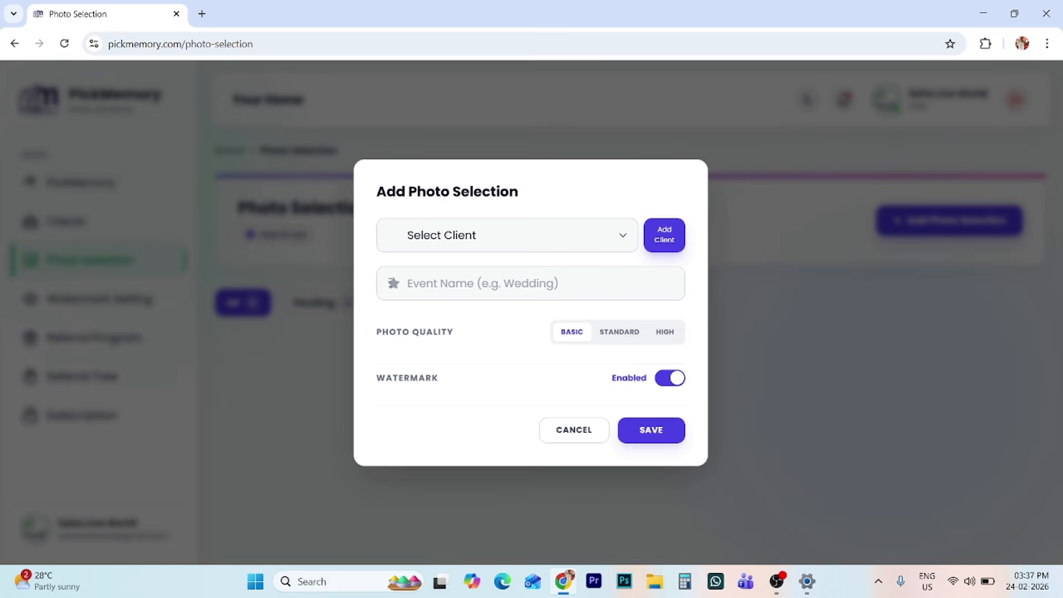
left_click(452, 244)
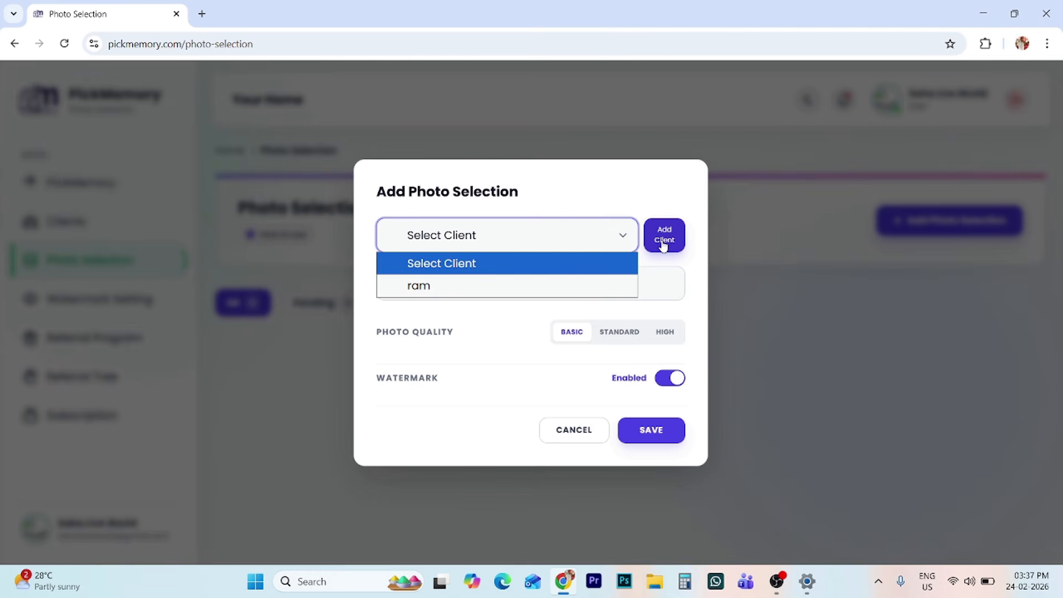
left_click(433, 287)
left_click(502, 287)
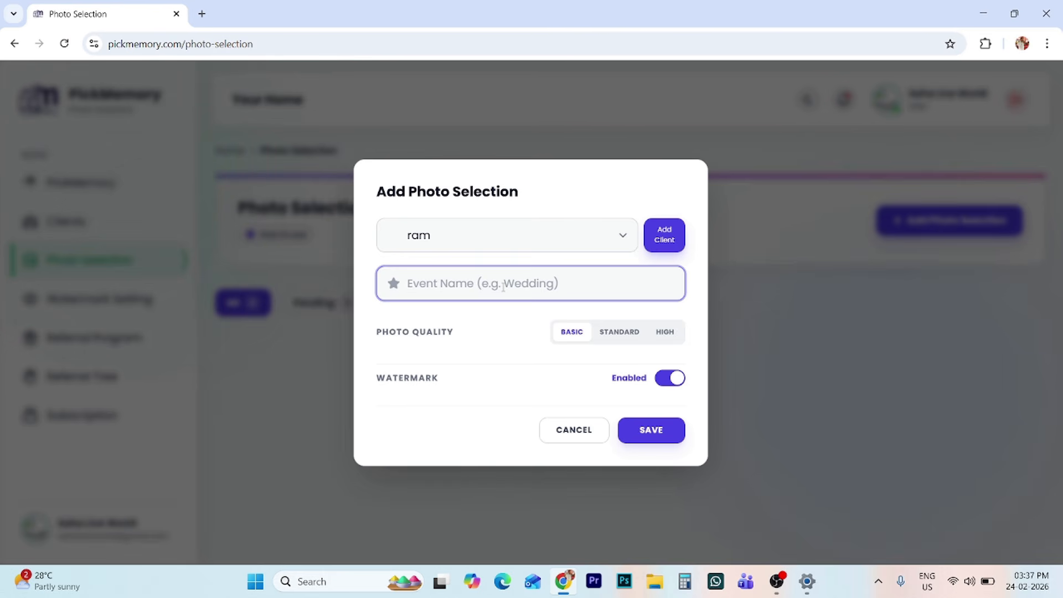
type("wedd")
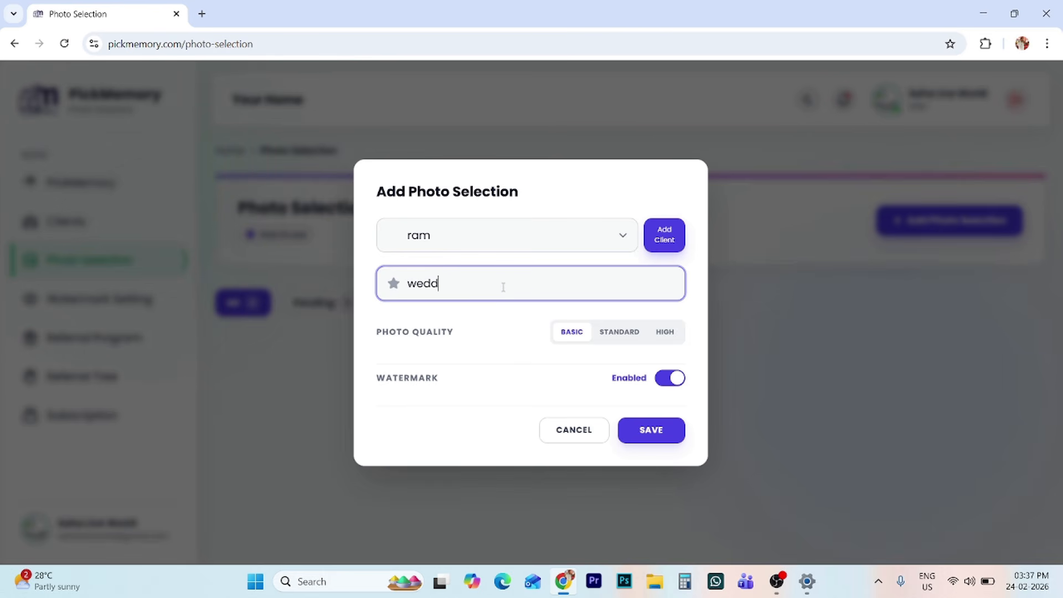
type("ing")
left_click(666, 335)
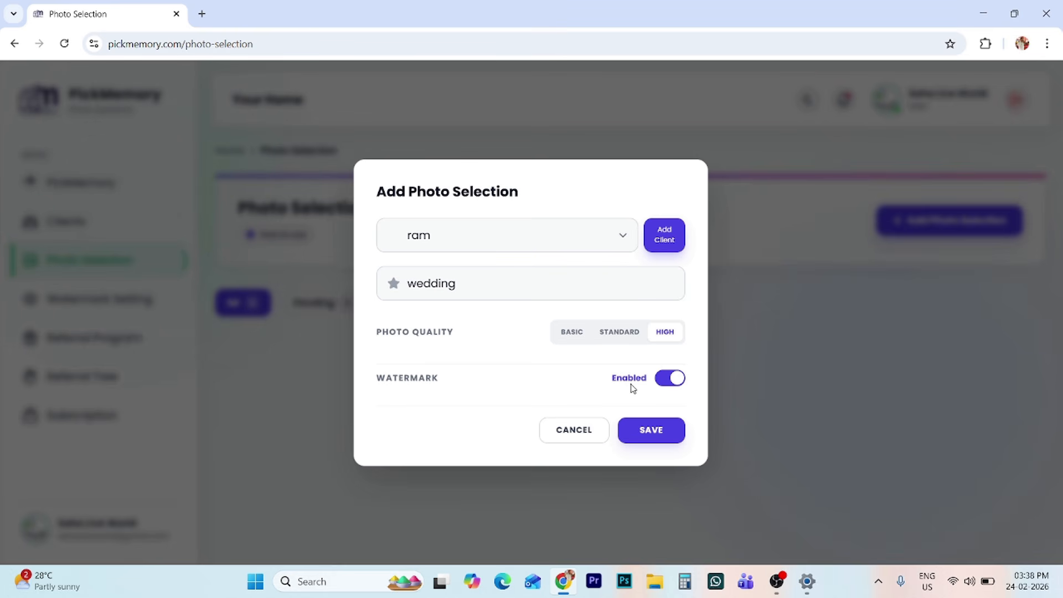
left_click(645, 432)
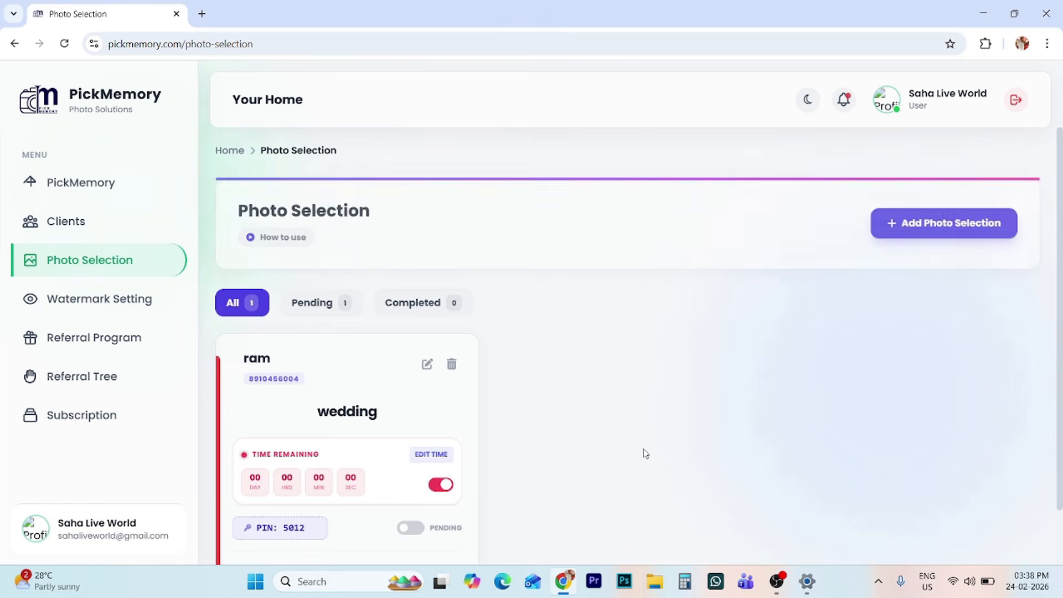
Step: Check the wedding card's 26-03-2026 expiry without changing it, then open its upload page
scroll(582, 410, "down", 1)
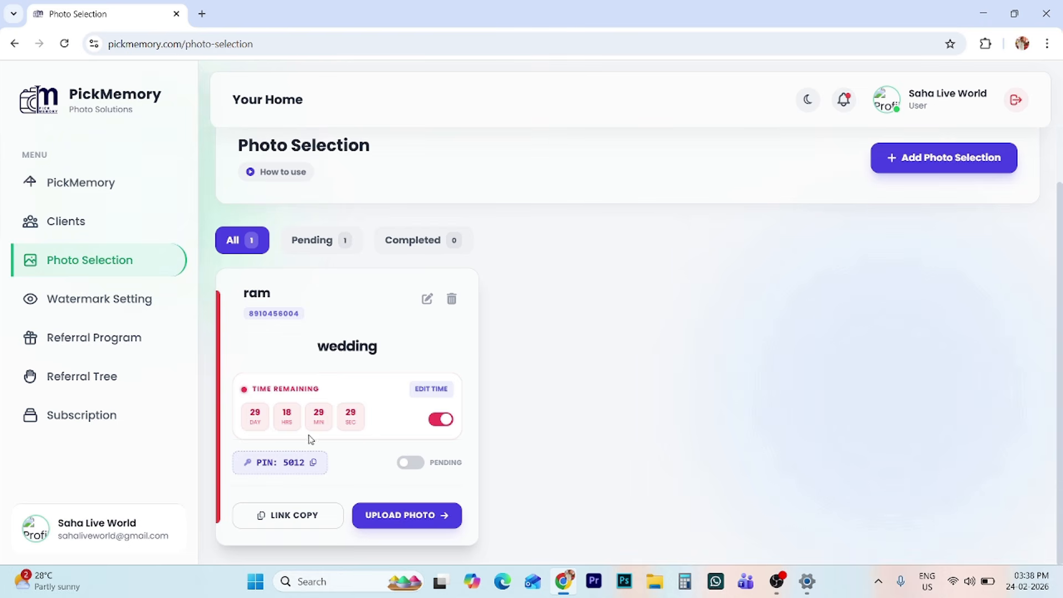
left_click(421, 393)
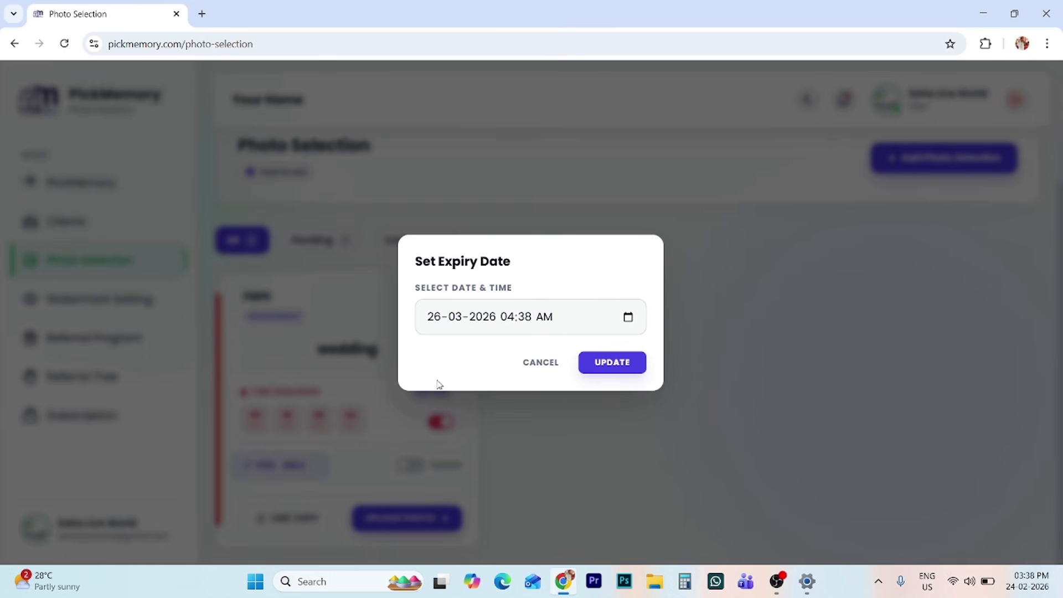
left_click(533, 363)
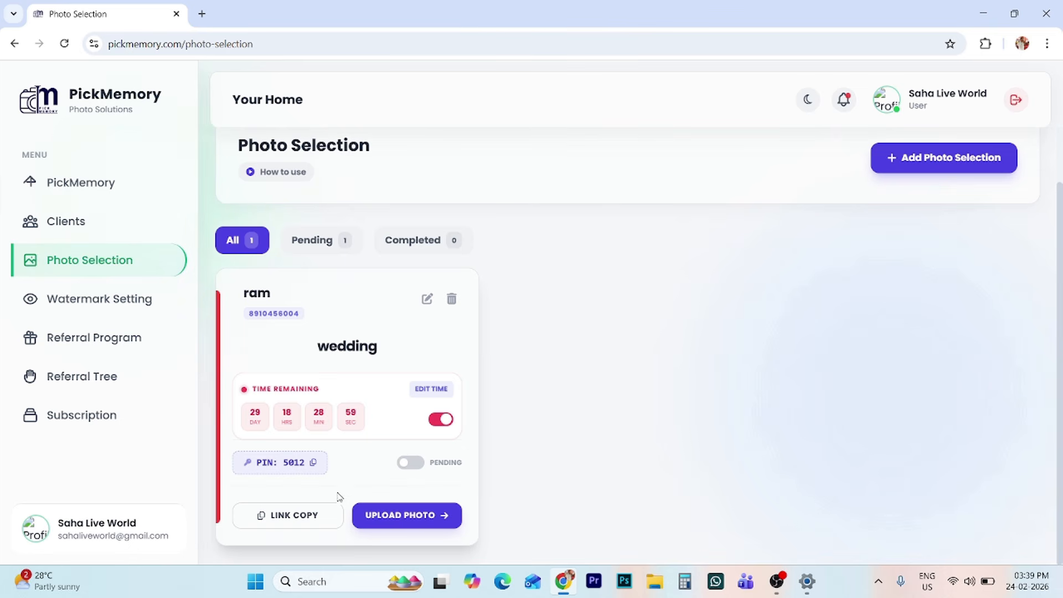
left_click(397, 519)
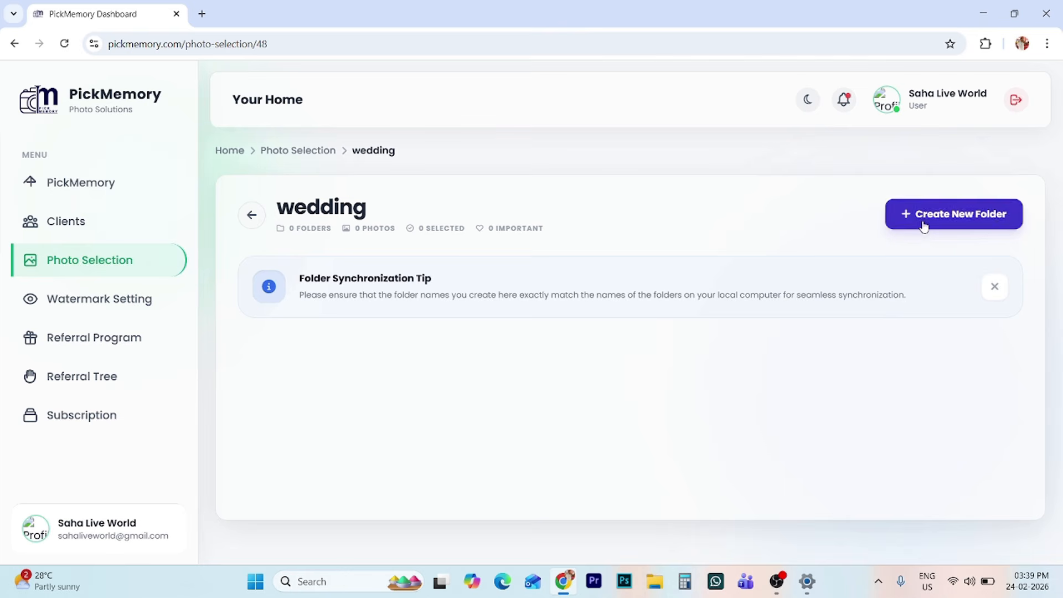
Step: Create a new folder in the wedding selection and rename it 'wedding'
left_click(962, 225)
mouse_move(261, 416)
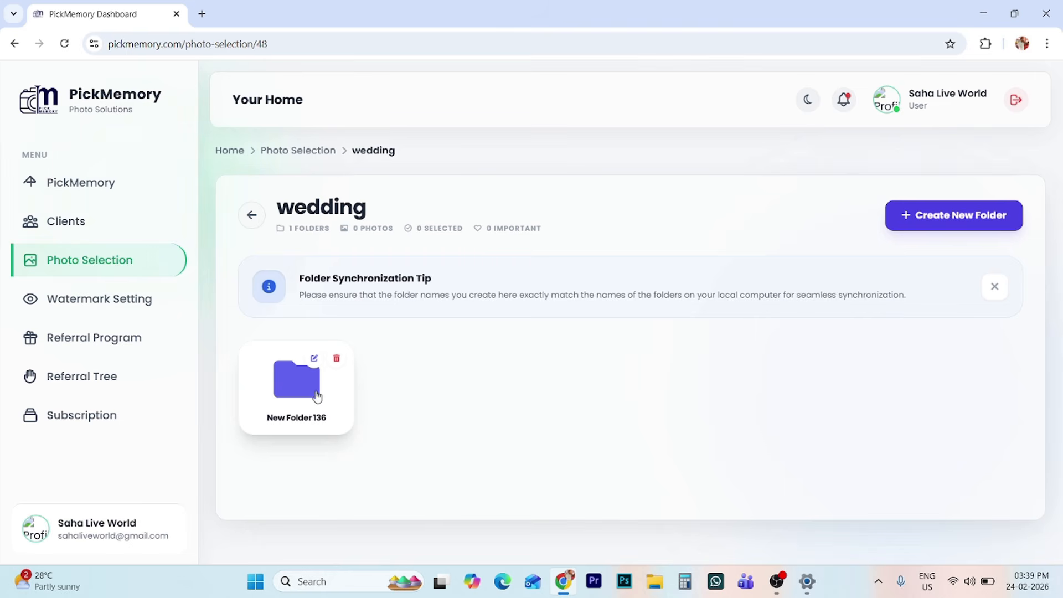
left_click(314, 360)
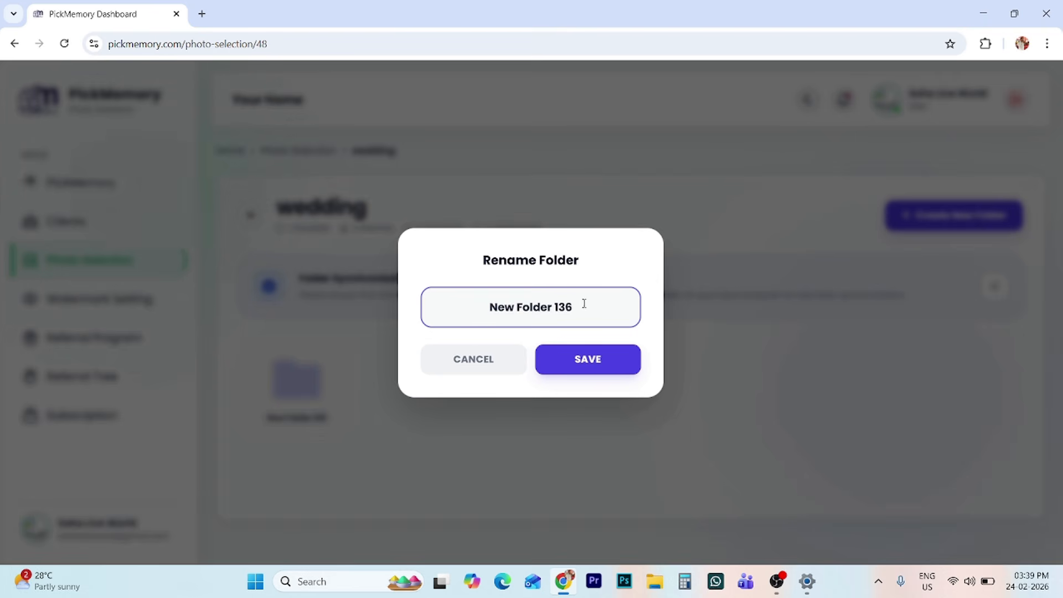
left_click_drag(584, 303, 461, 320)
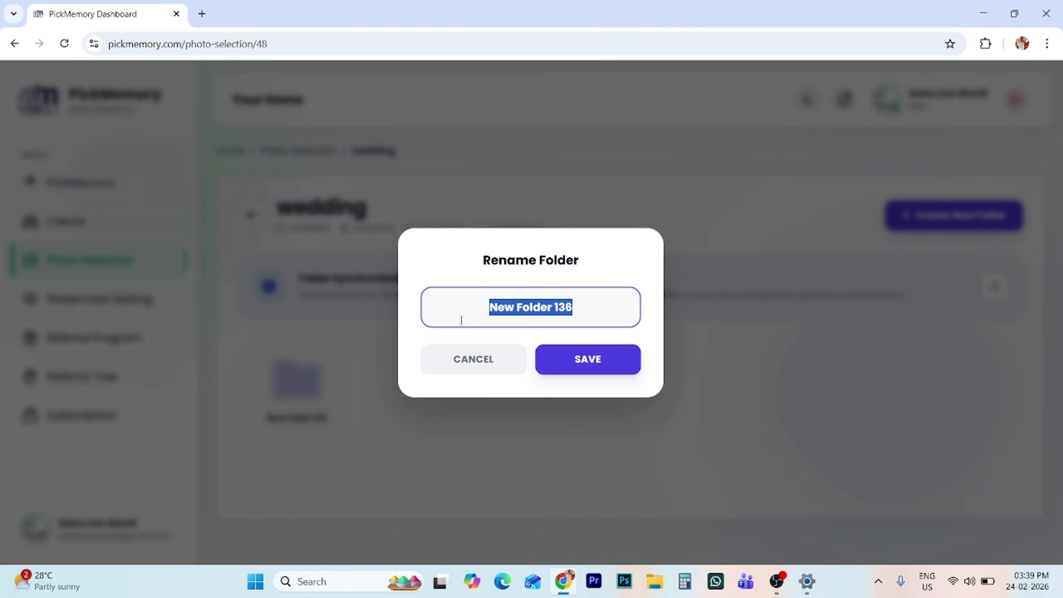
type("weddi")
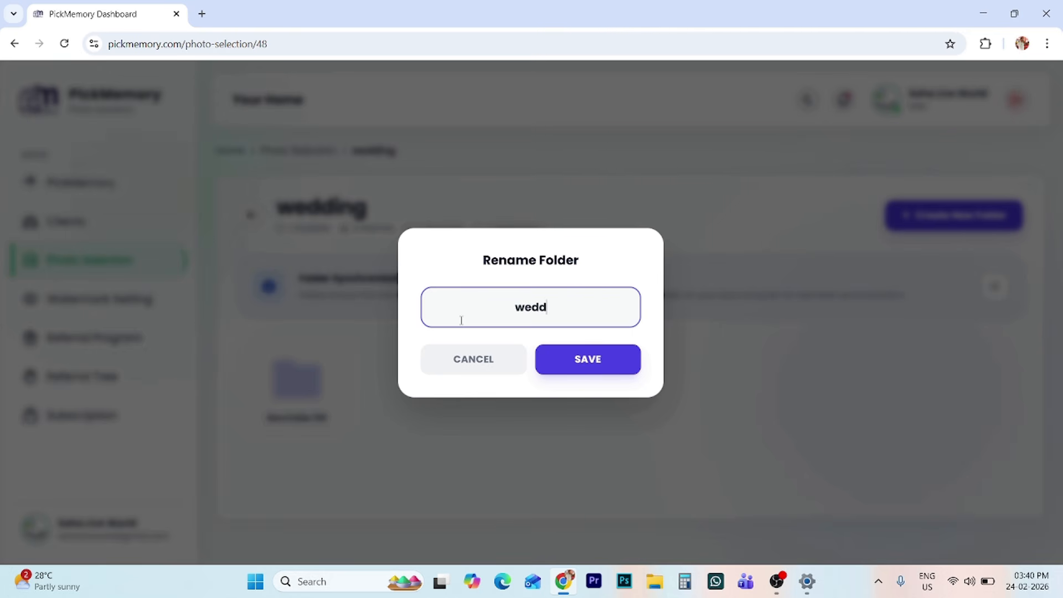
type("ng")
left_click(593, 366)
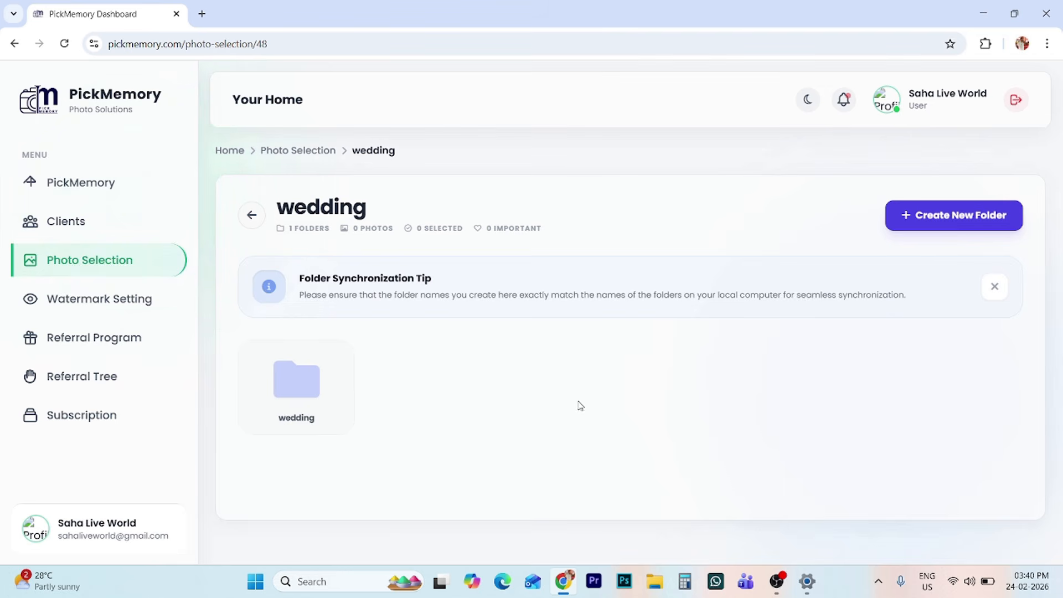
mouse_move(317, 414)
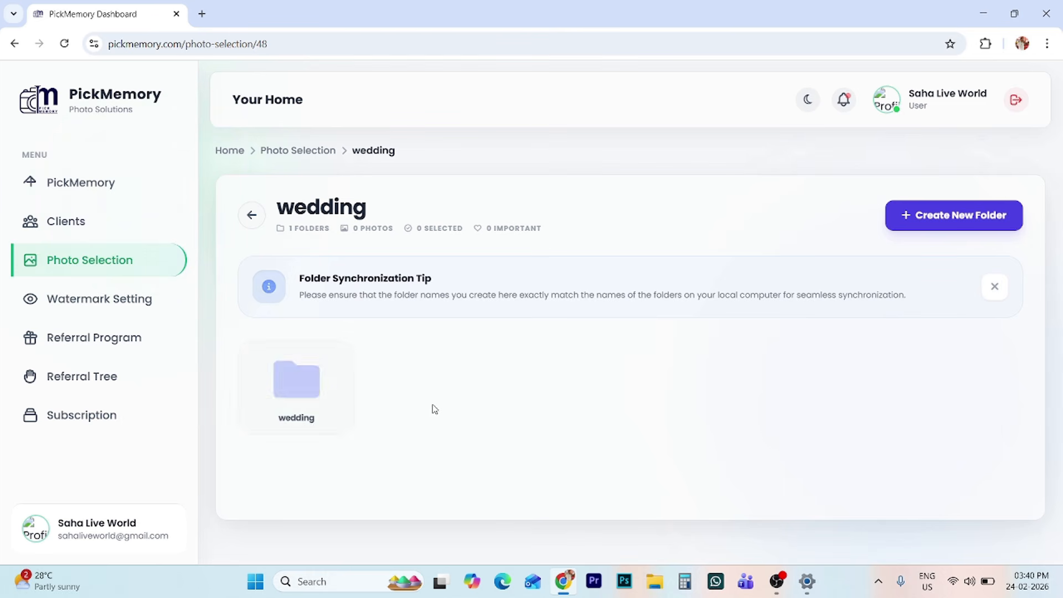
Step: Upload all 13 photos from the Desktop 'wedding' folder into the wedding folder
left_click(304, 394)
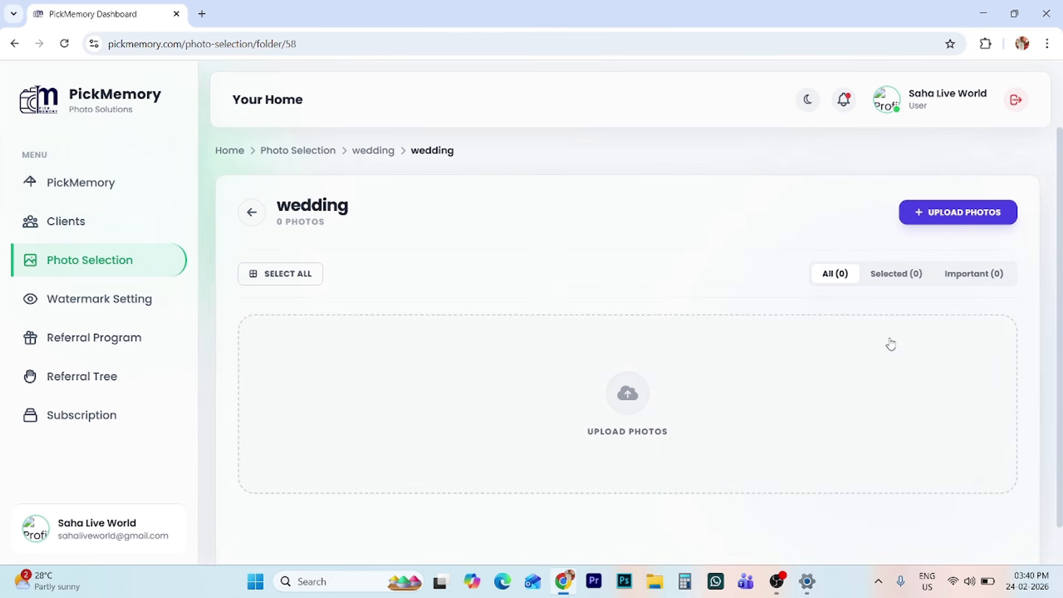
left_click(958, 219)
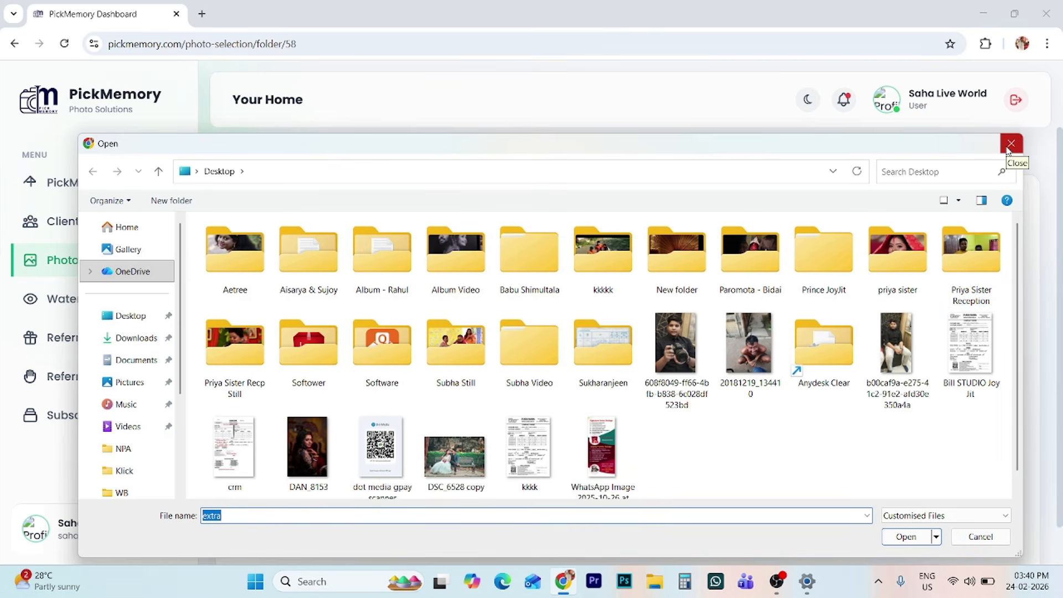
left_click(1009, 145)
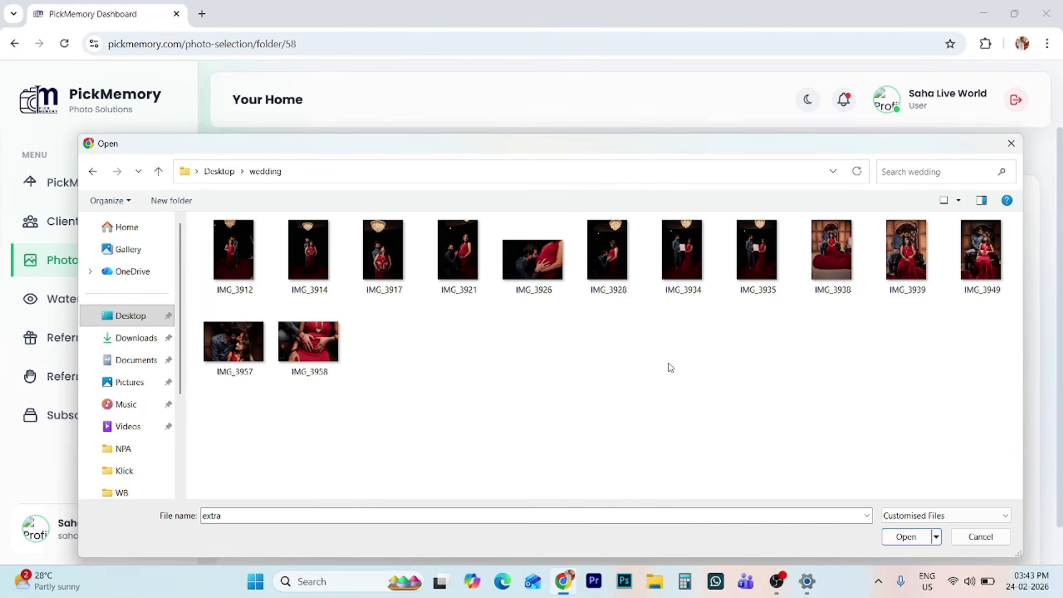
key("ctrl+a")
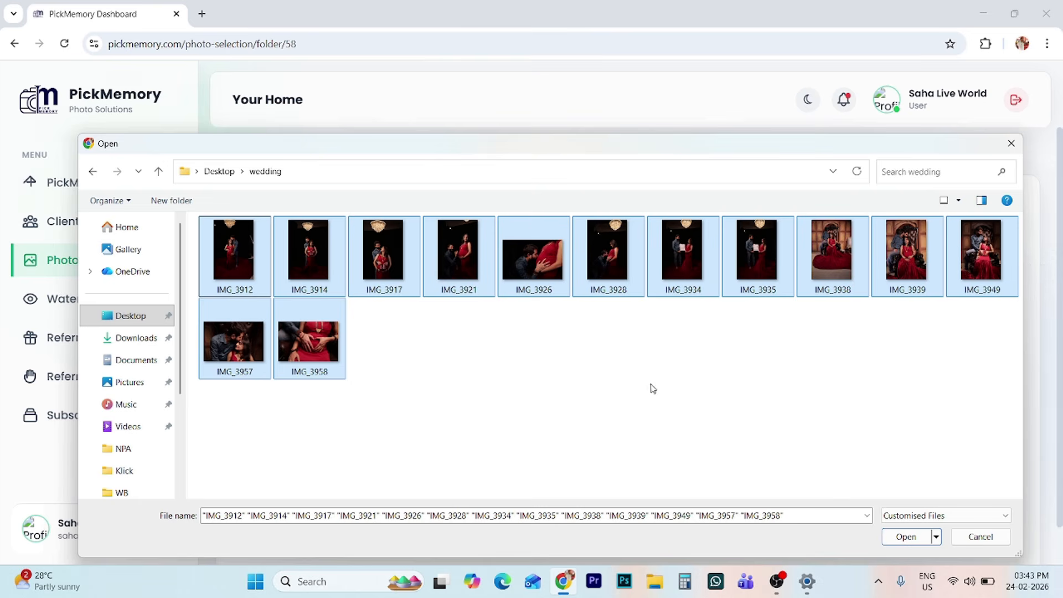
left_click(906, 537)
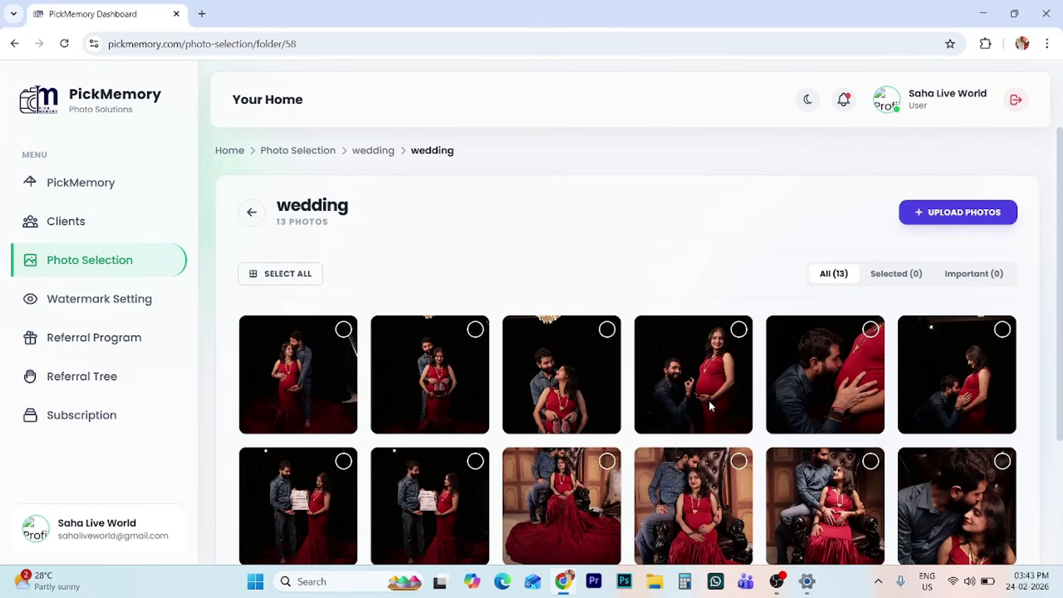
Step: Check the uploaded 13-photo gallery, then go back to the wedding selection's folder list
scroll(709, 401, "down", 3)
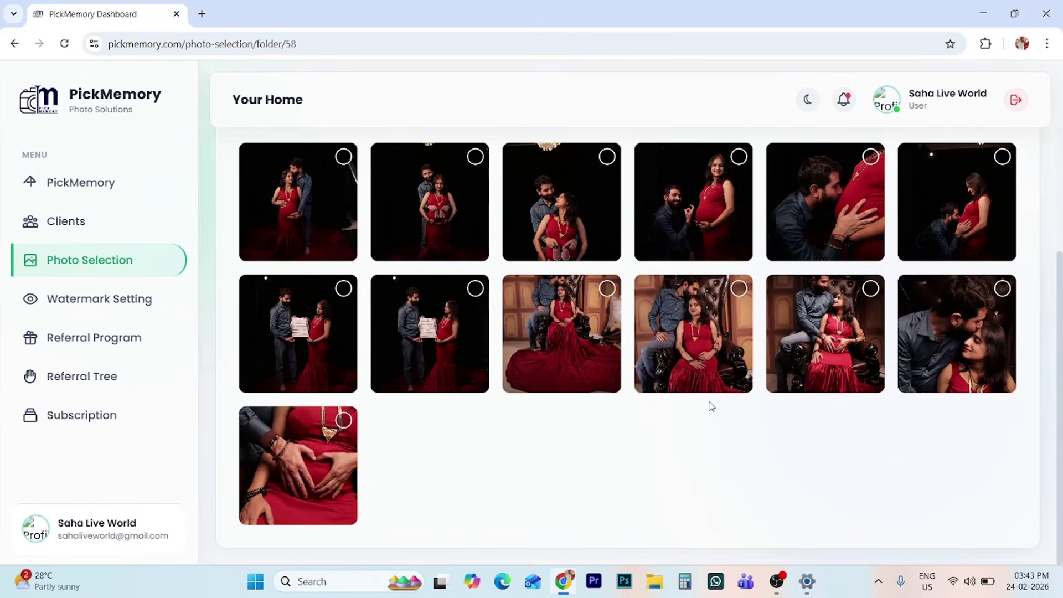
scroll(711, 407, "up", 3)
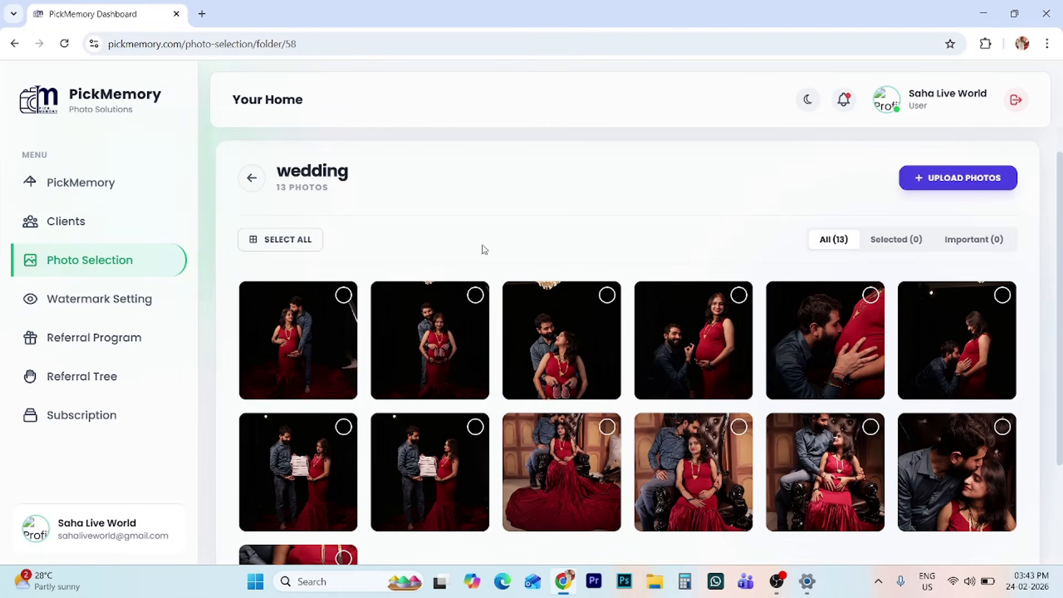
left_click(255, 184)
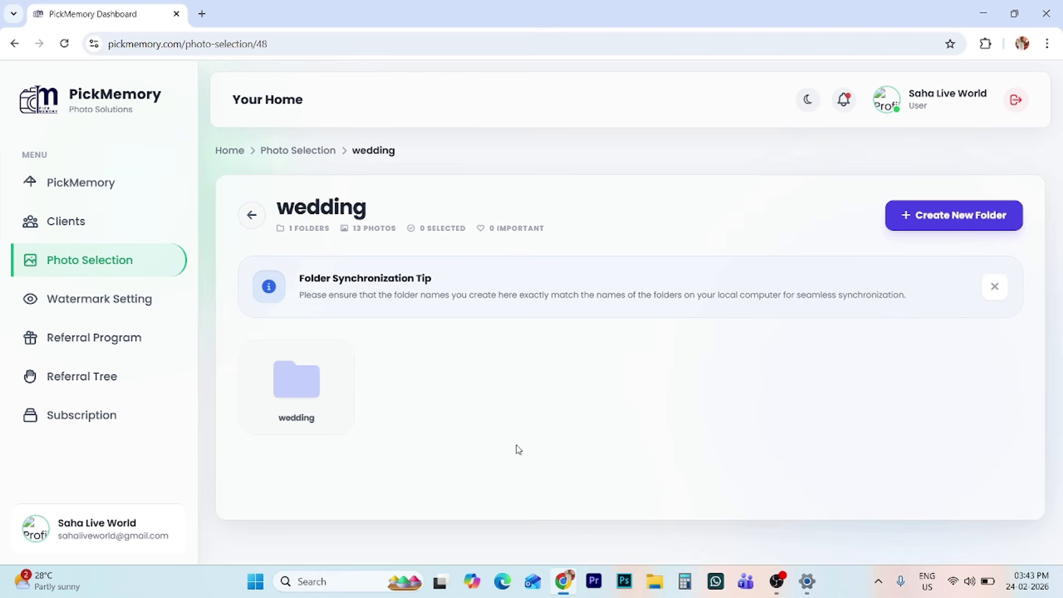
mouse_move(297, 425)
mouse_move(283, 403)
Step: Copy the wedding selection's share link from the Photo Selection list
left_click(254, 220)
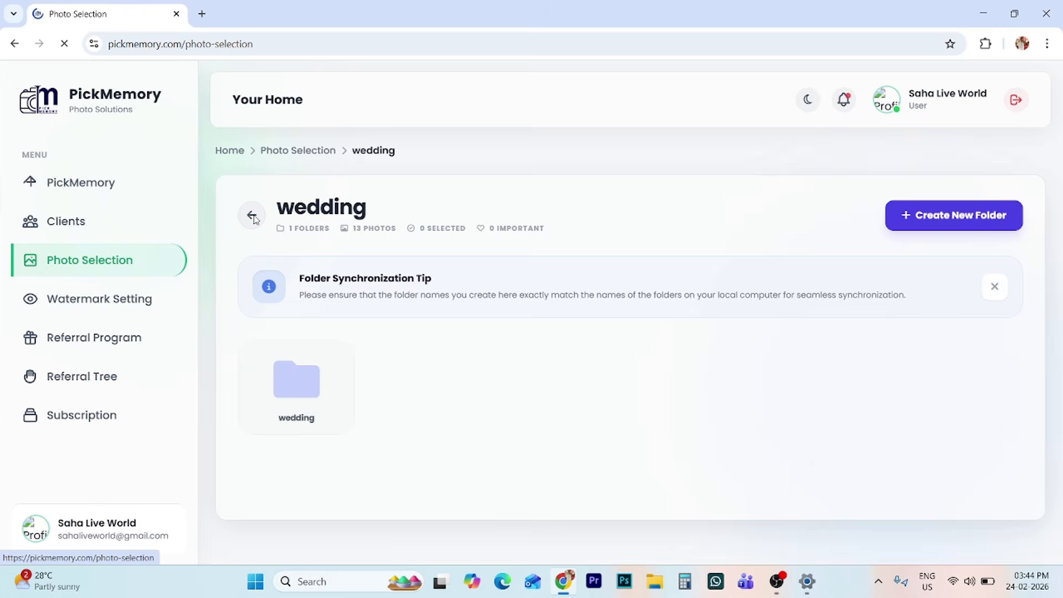
scroll(579, 313, "down", 2)
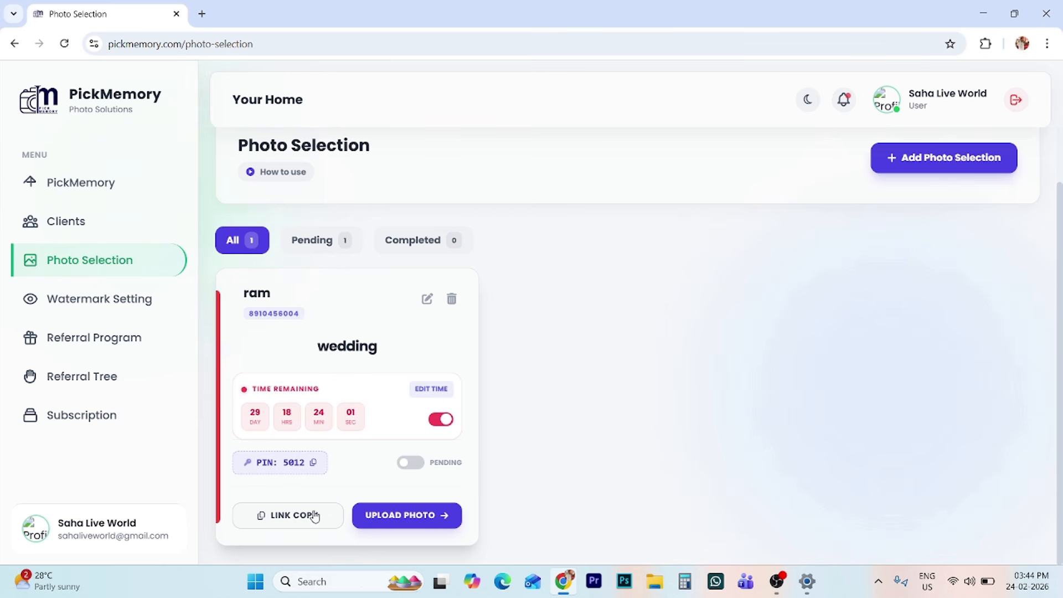
left_click(296, 518)
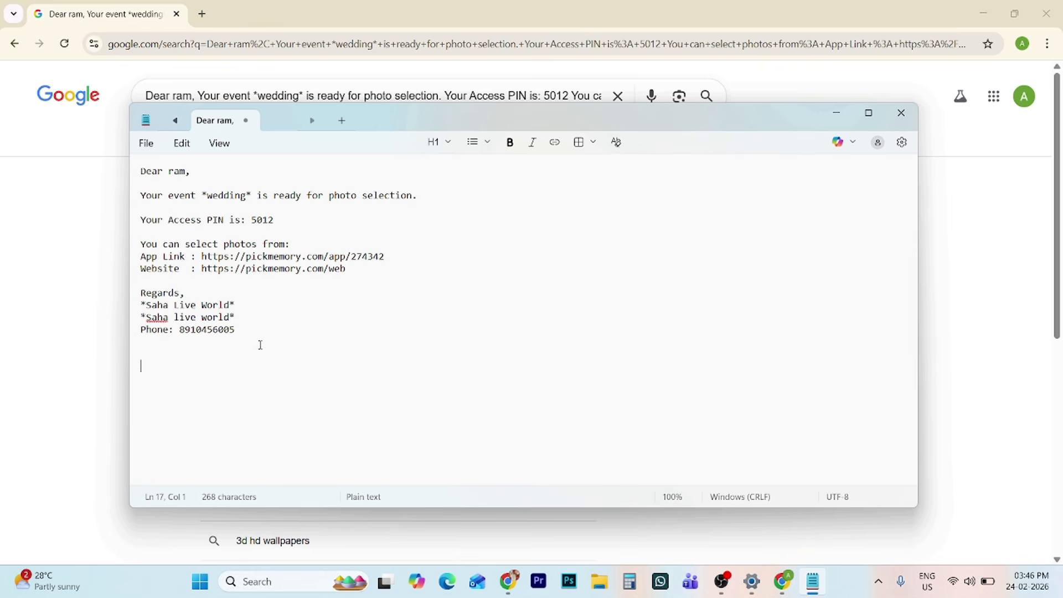
Step: Check the Access PIN in the pasted Notepad message by placing the cursor after it
left_click(283, 218)
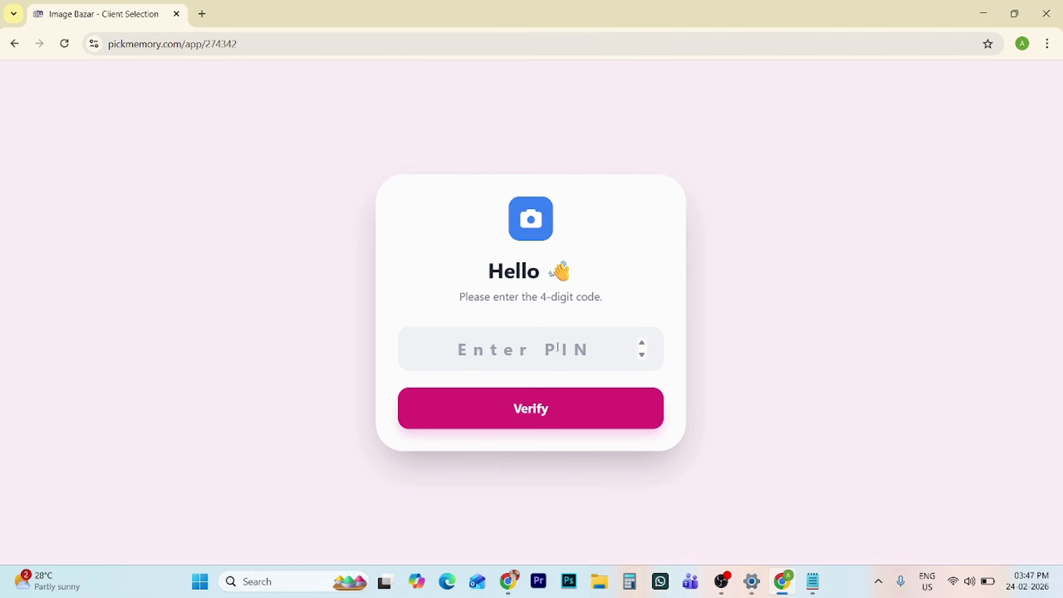
Step: Copy the 4-digit access PIN from Notepad, paste it into the PIN field and verify
left_click(529, 351)
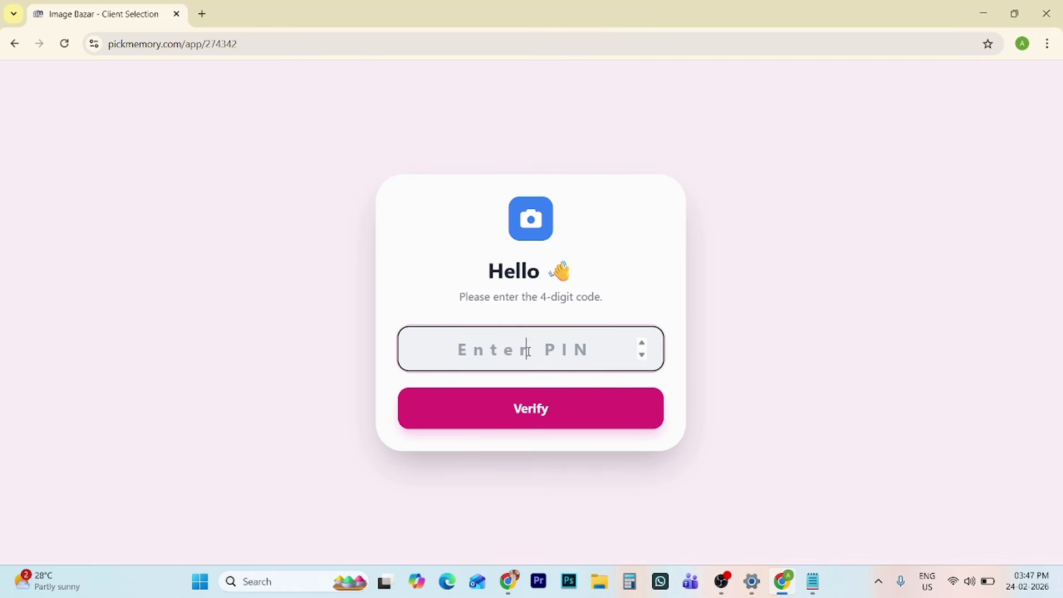
left_click(813, 581)
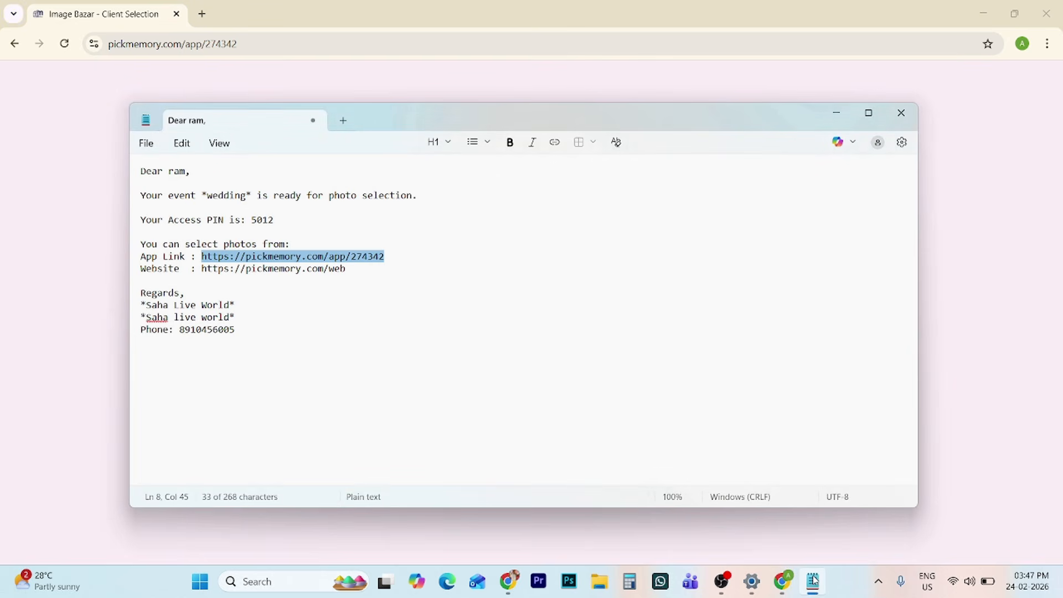
left_click_drag(286, 219, 259, 220)
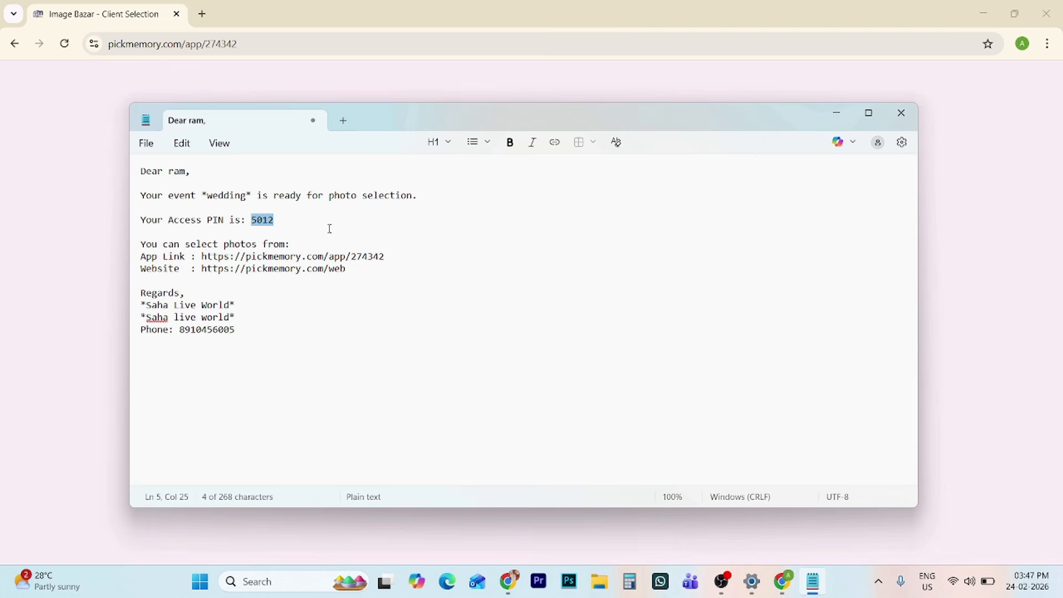
left_click(415, 84)
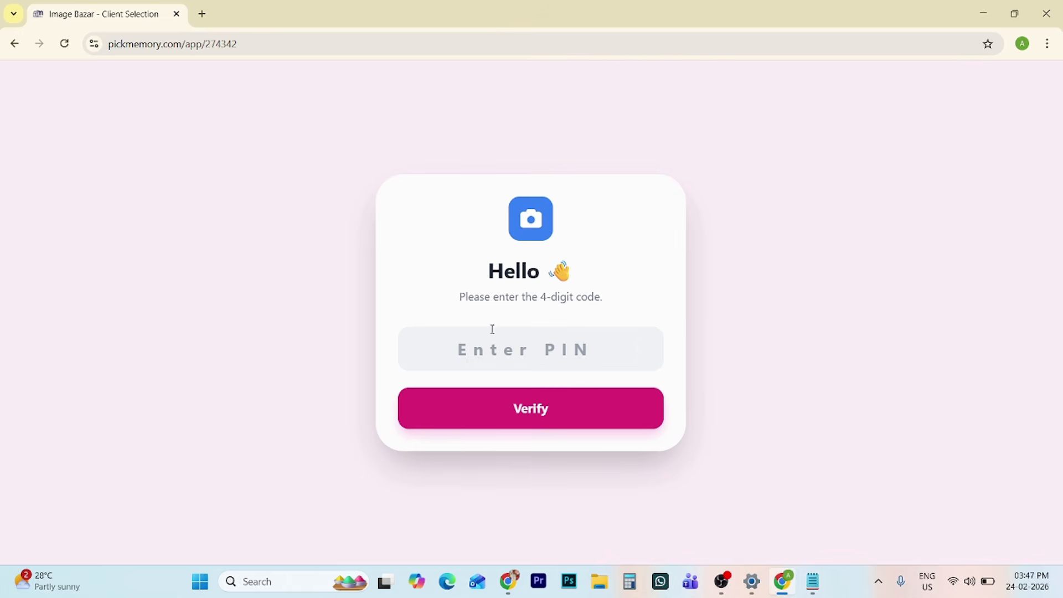
left_click(505, 347)
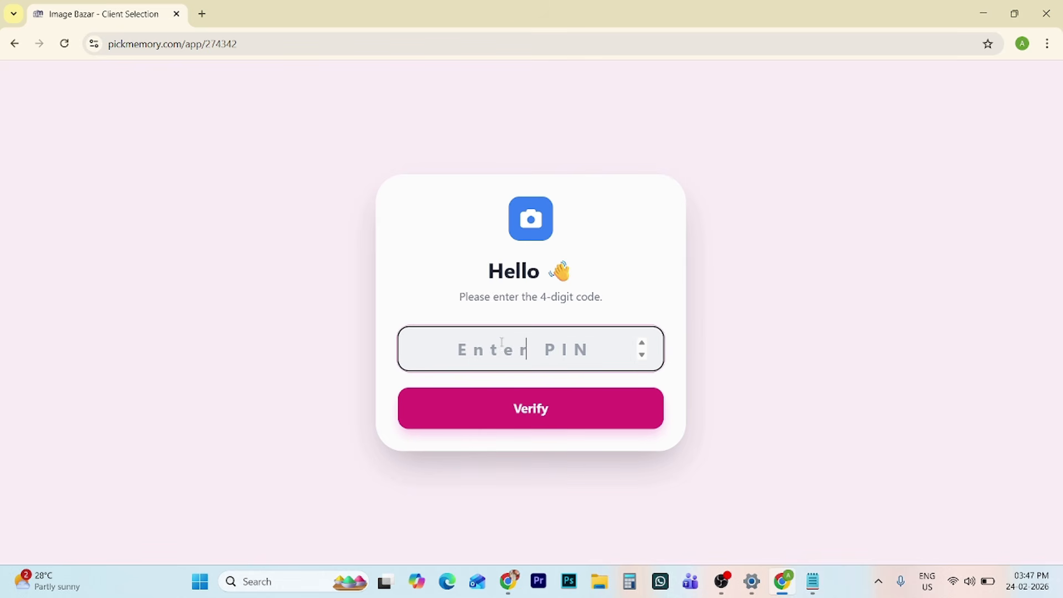
key("ctrl+v")
left_click(532, 416)
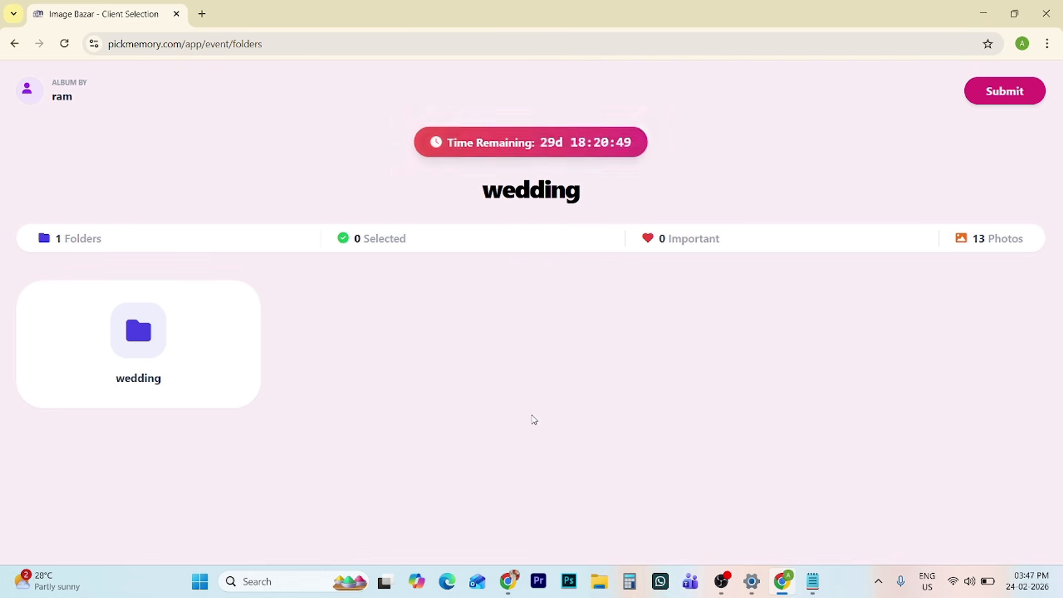
Step: Open the wedding folder and scroll through its 13 photos, then back to the top
left_click(136, 349)
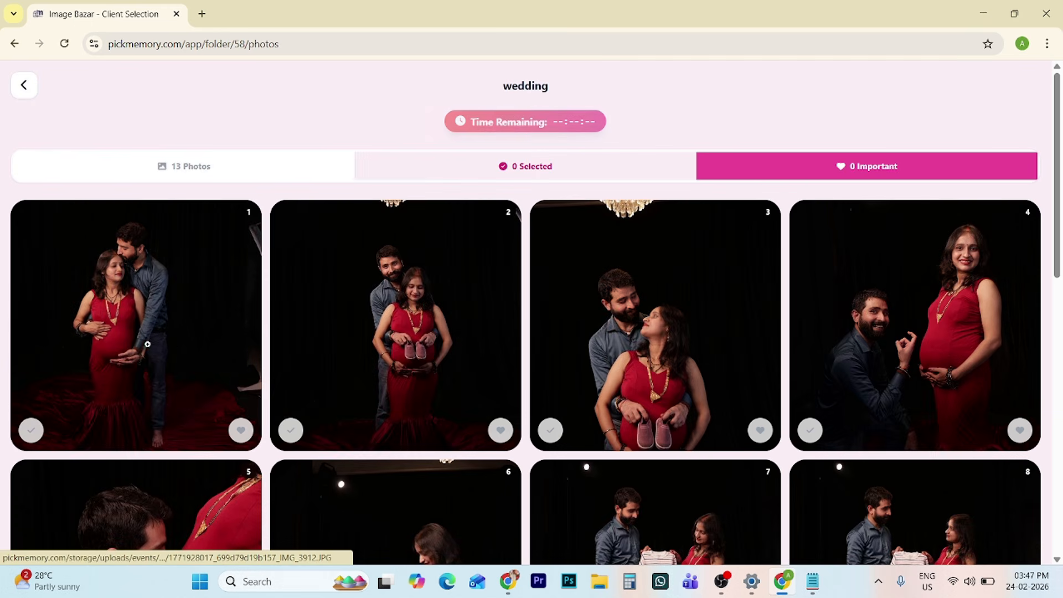
scroll(265, 352, "down", 3)
scroll(265, 352, "down", 6)
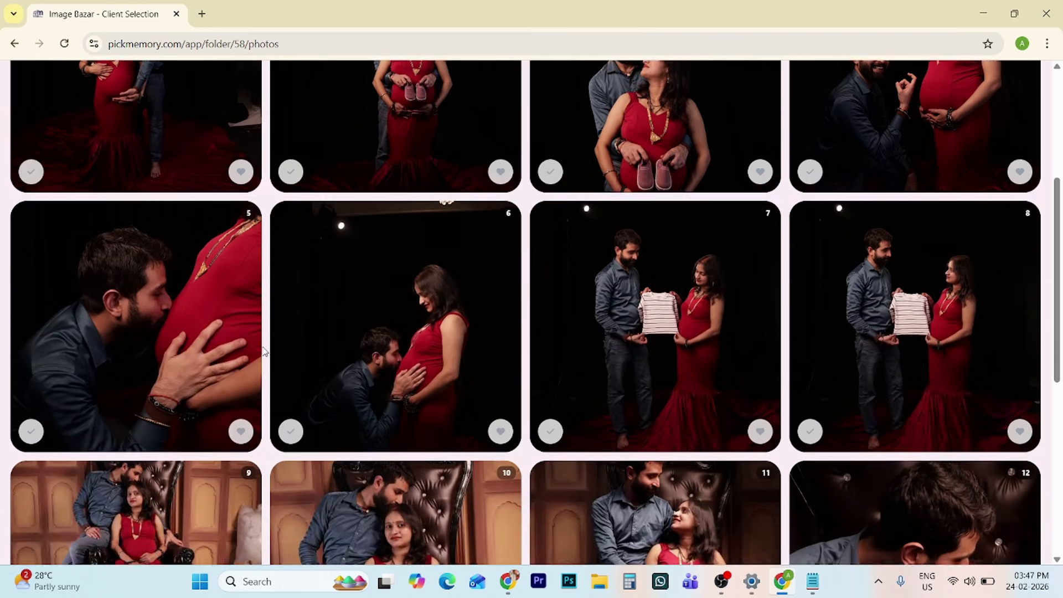
scroll(265, 352, "down", 4)
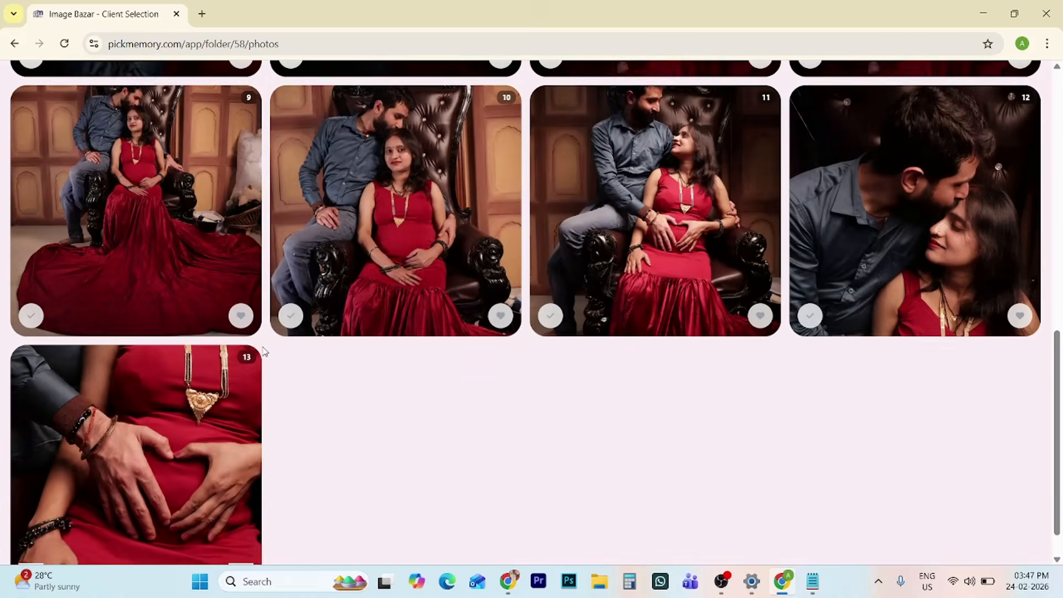
scroll(265, 352, "up", 6)
scroll(264, 353, "up", 5)
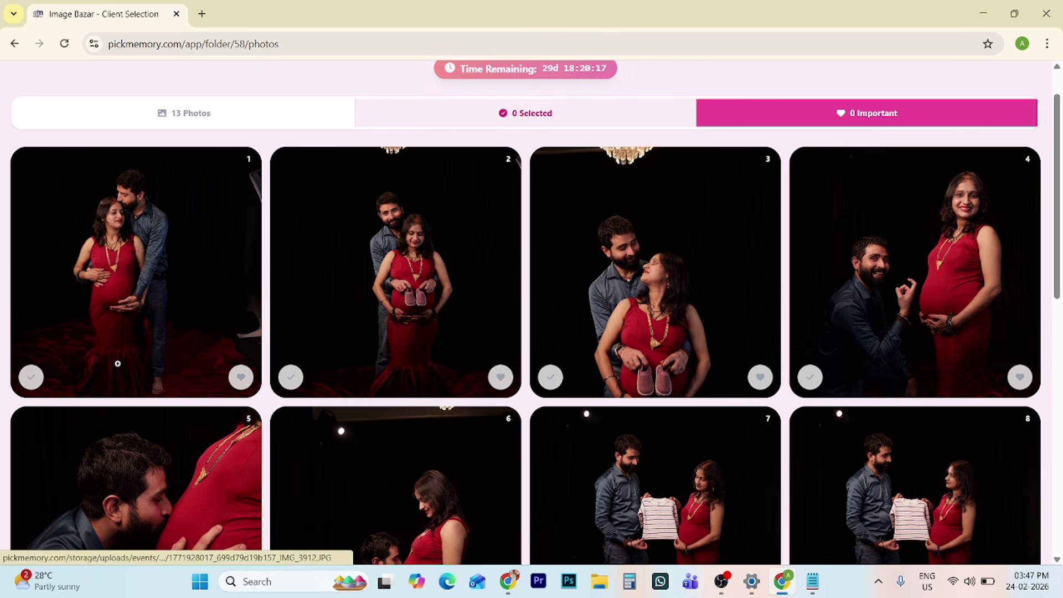
Step: Select photos 1, 3, 7 and 5 with their check buttons
scroll(58, 377, "down", 1)
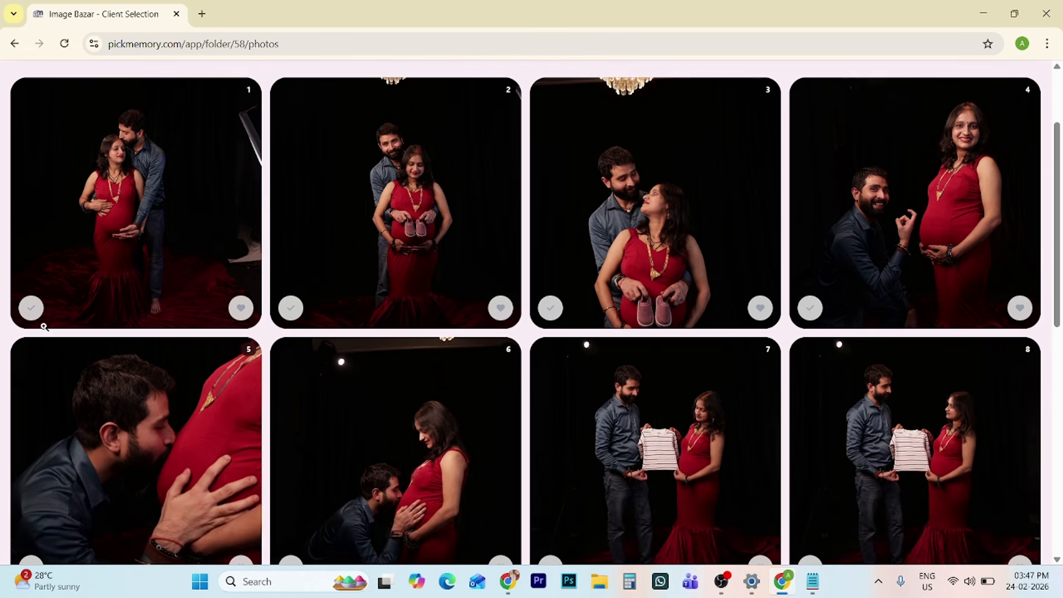
left_click(31, 314)
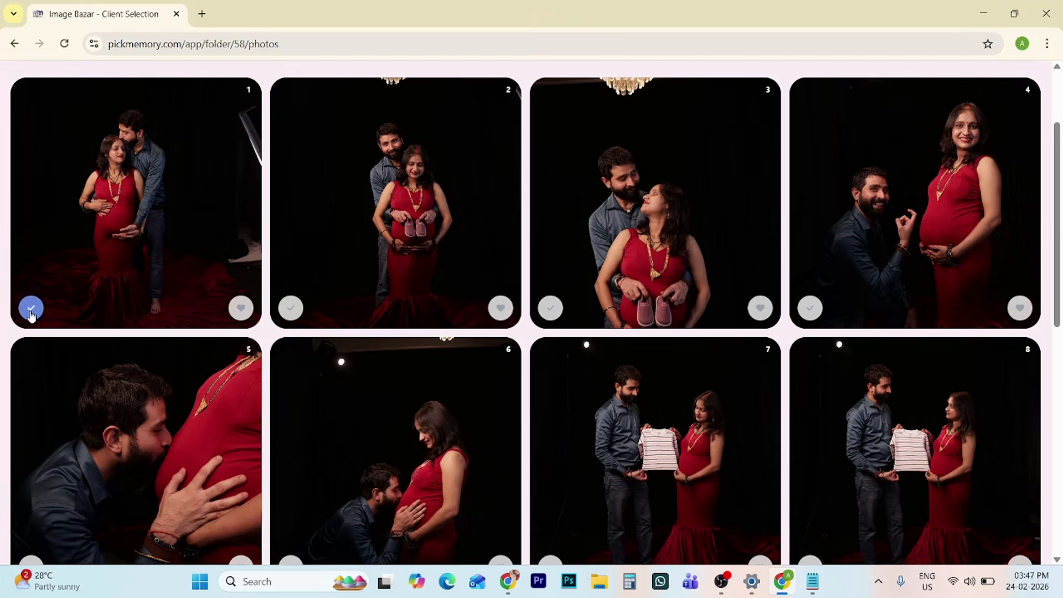
left_click(552, 315)
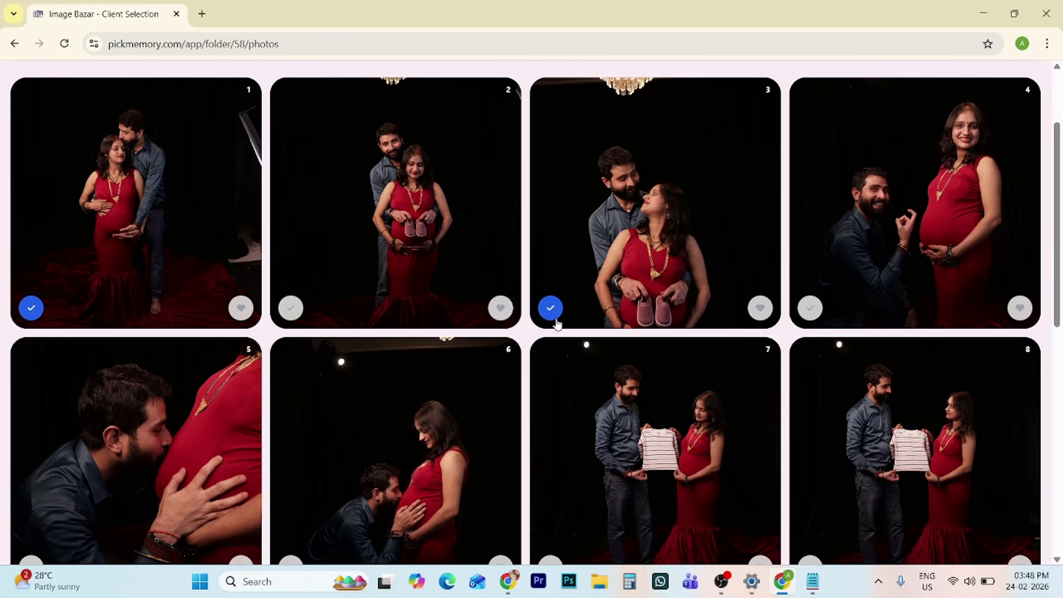
scroll(787, 413, "down", 1)
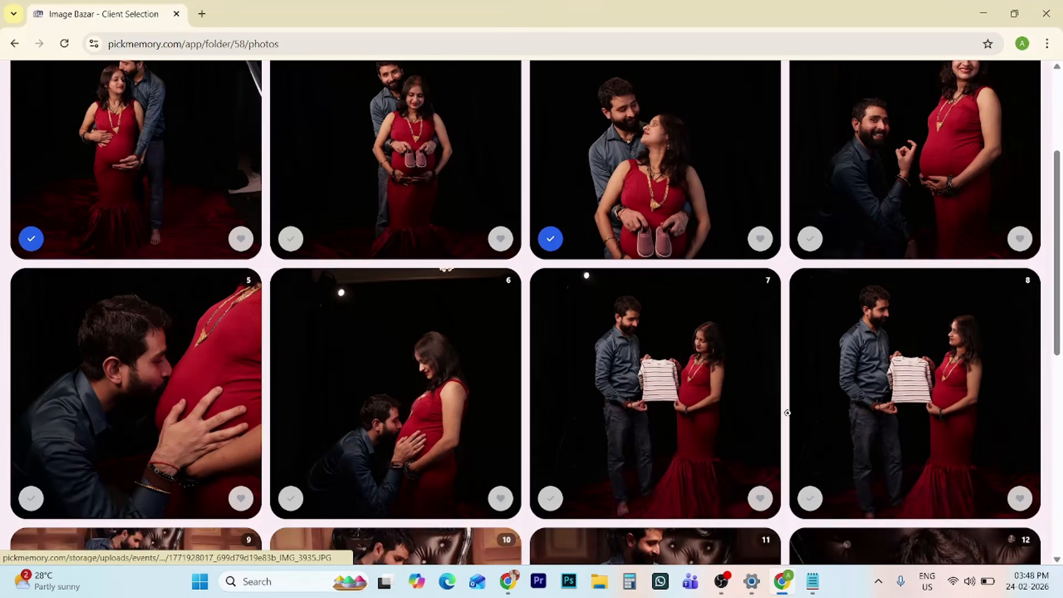
left_click(550, 499)
scroll(652, 474, "down", 1)
scroll(652, 474, "down", 1)
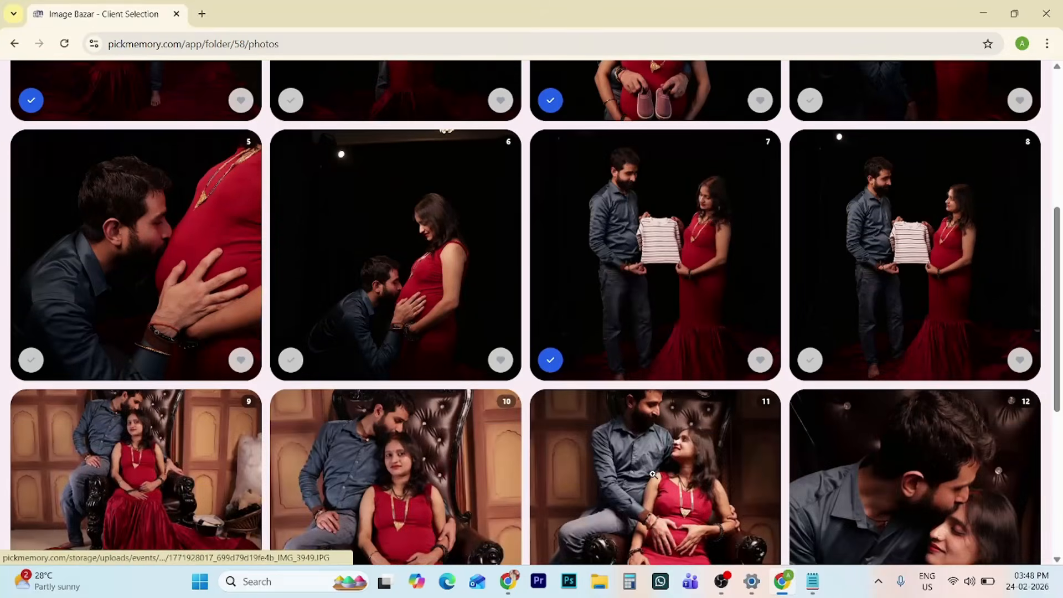
left_click(32, 361)
Step: Mark photos 2, 11 and 9 as important with their heart buttons
scroll(122, 399, "up", 5)
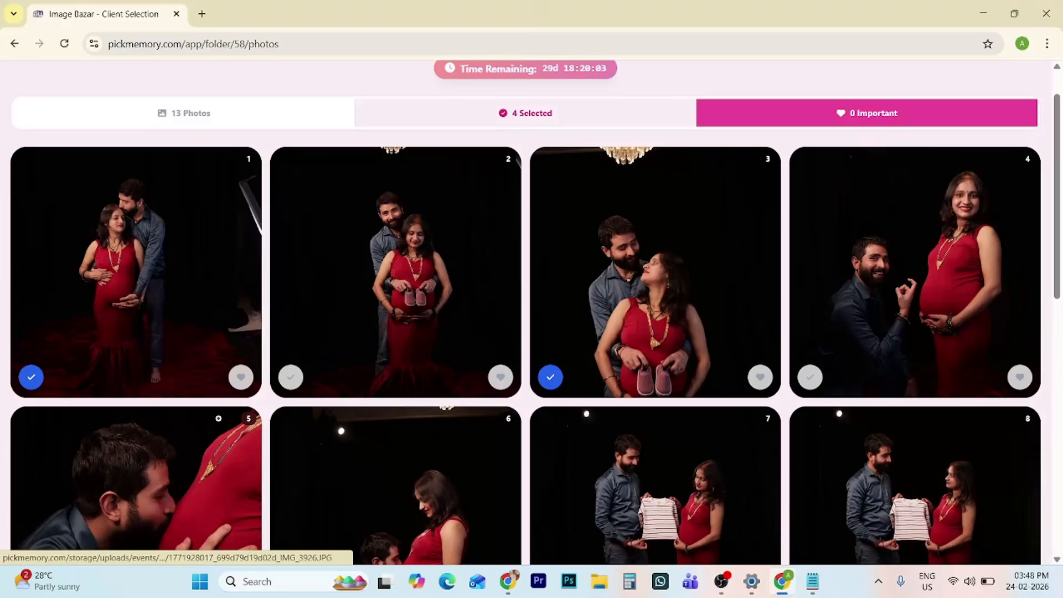
scroll(505, 410, "down", 2)
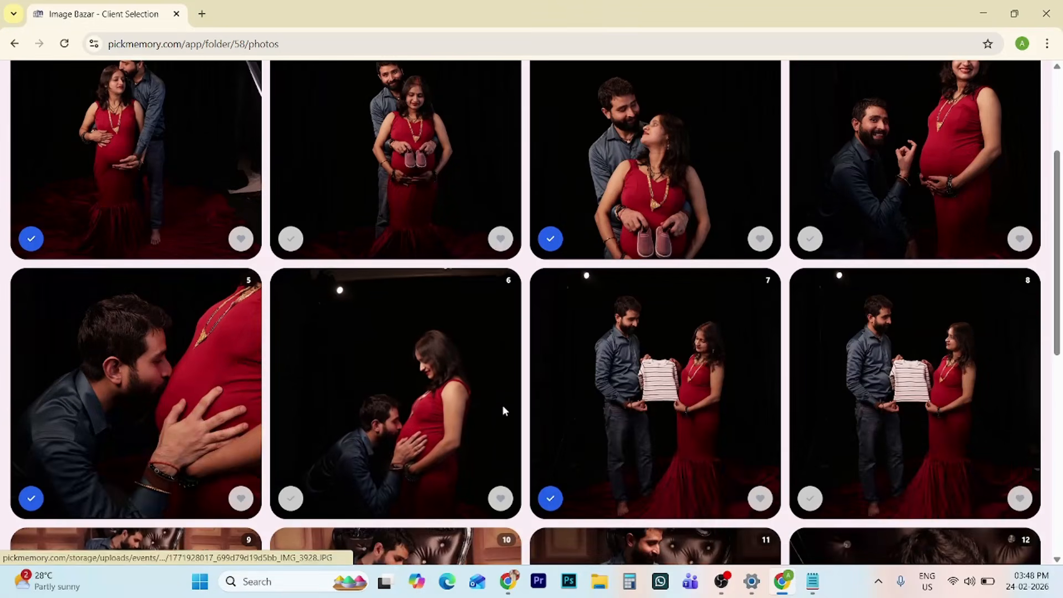
left_click(502, 242)
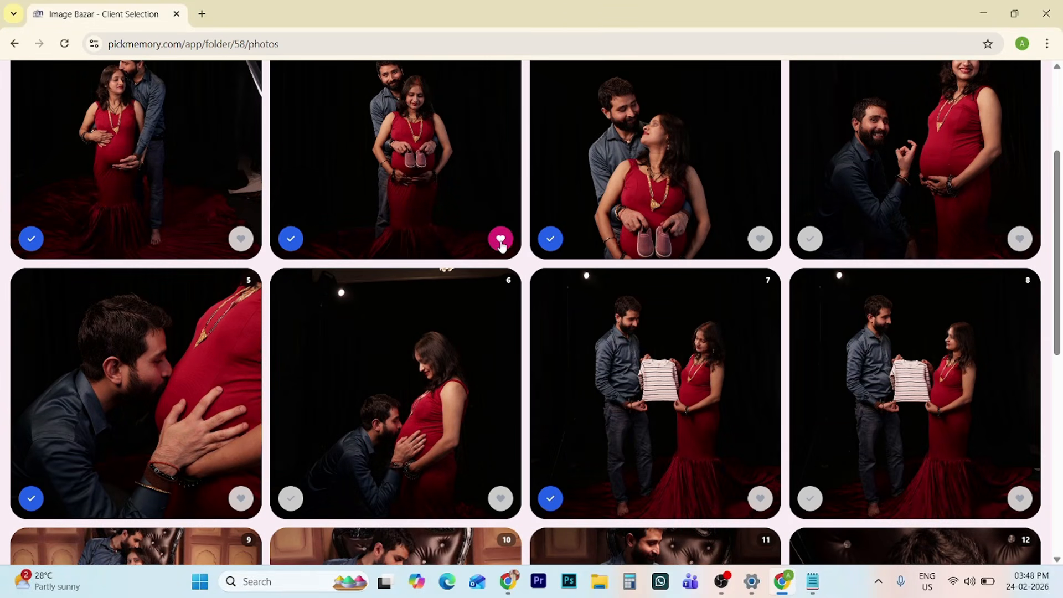
scroll(459, 300, "up", 2)
scroll(459, 300, "down", 5)
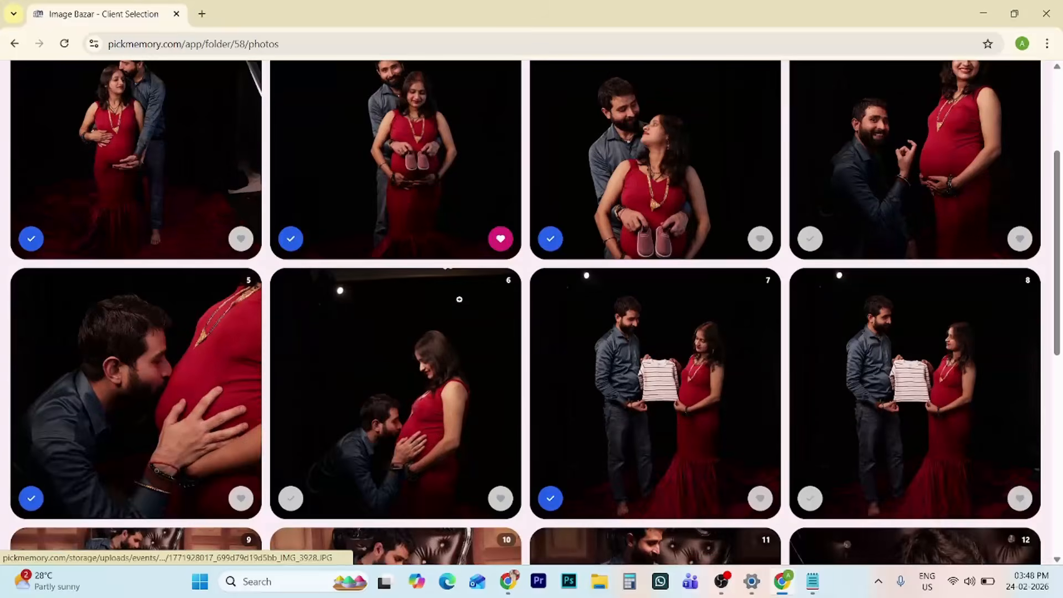
scroll(807, 304, "down", 3)
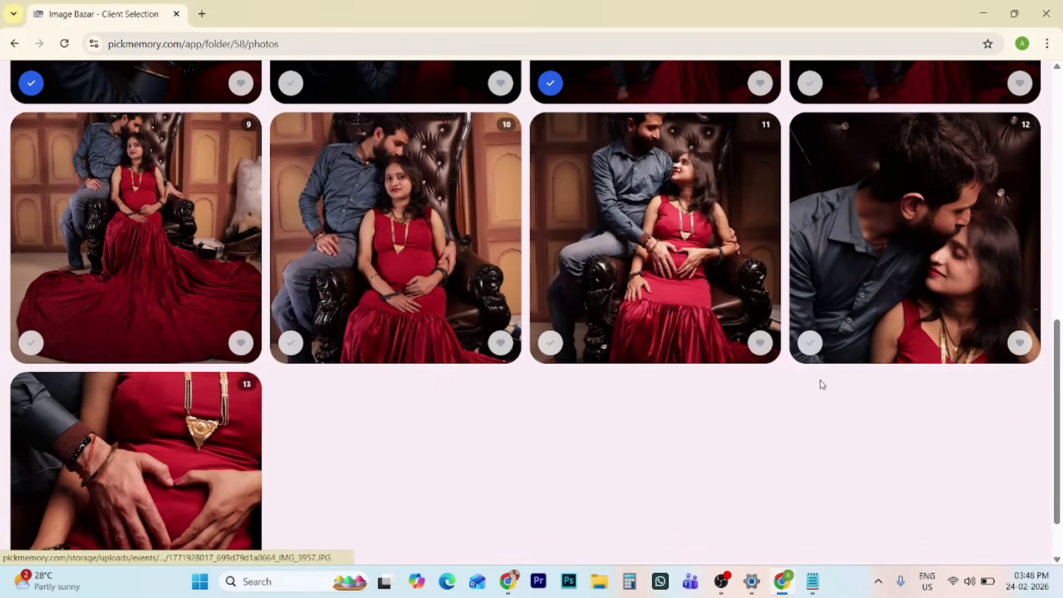
left_click(762, 346)
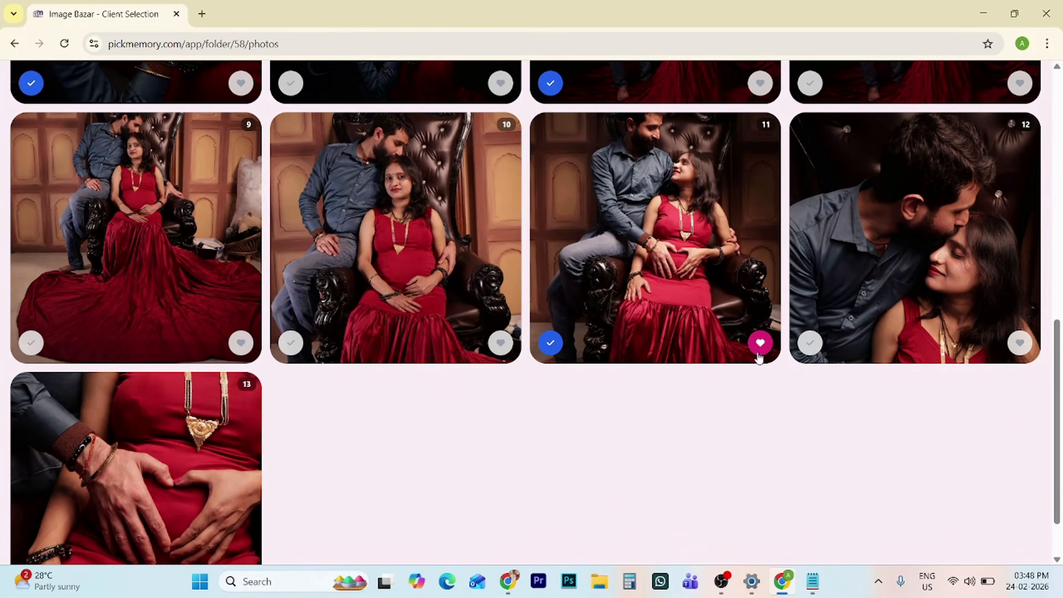
left_click(242, 345)
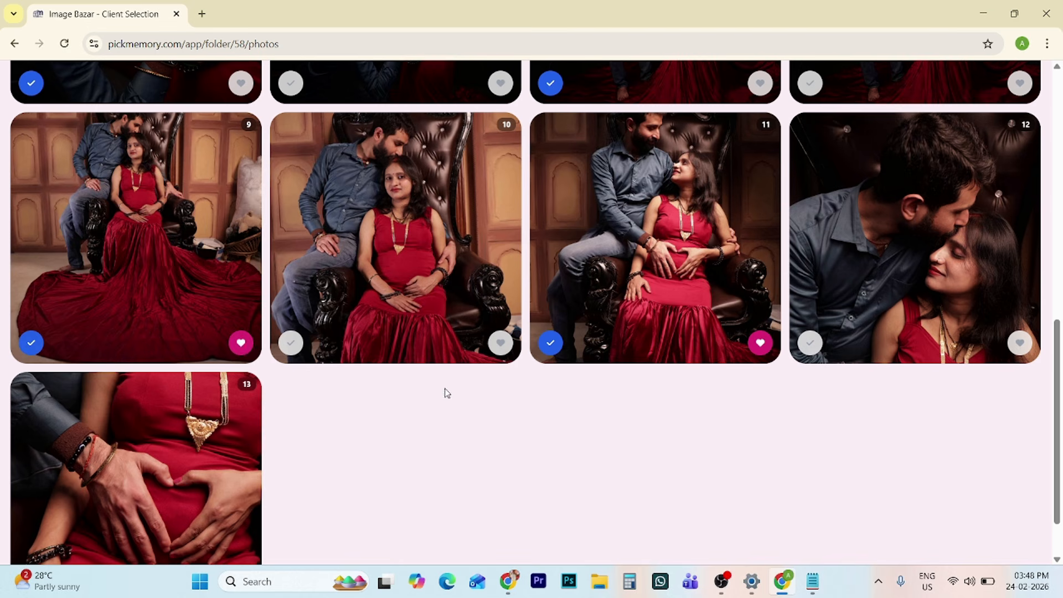
scroll(576, 405, "up", 10)
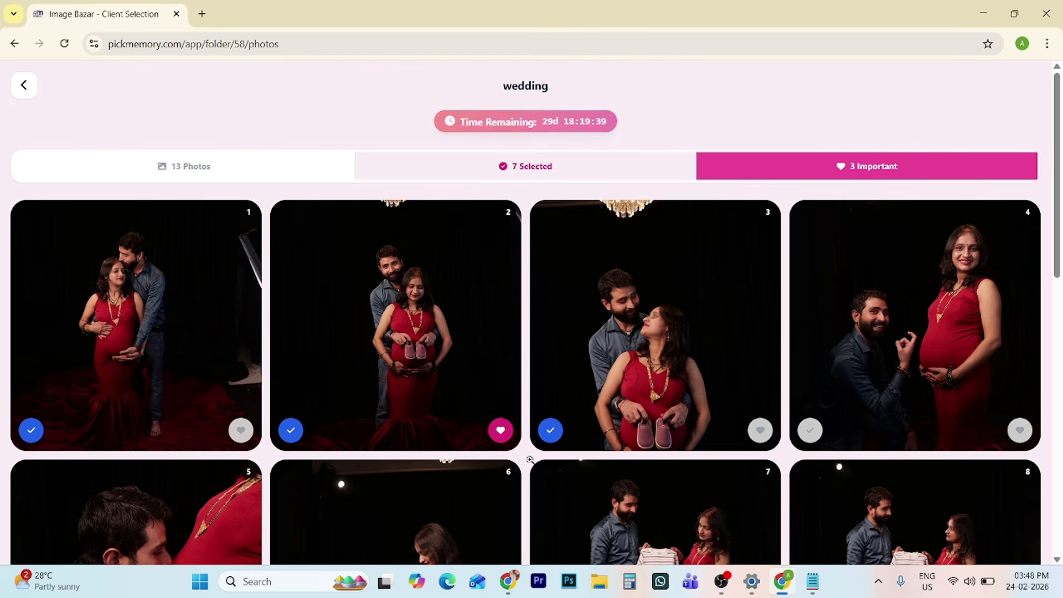
scroll(536, 434, "down", 7)
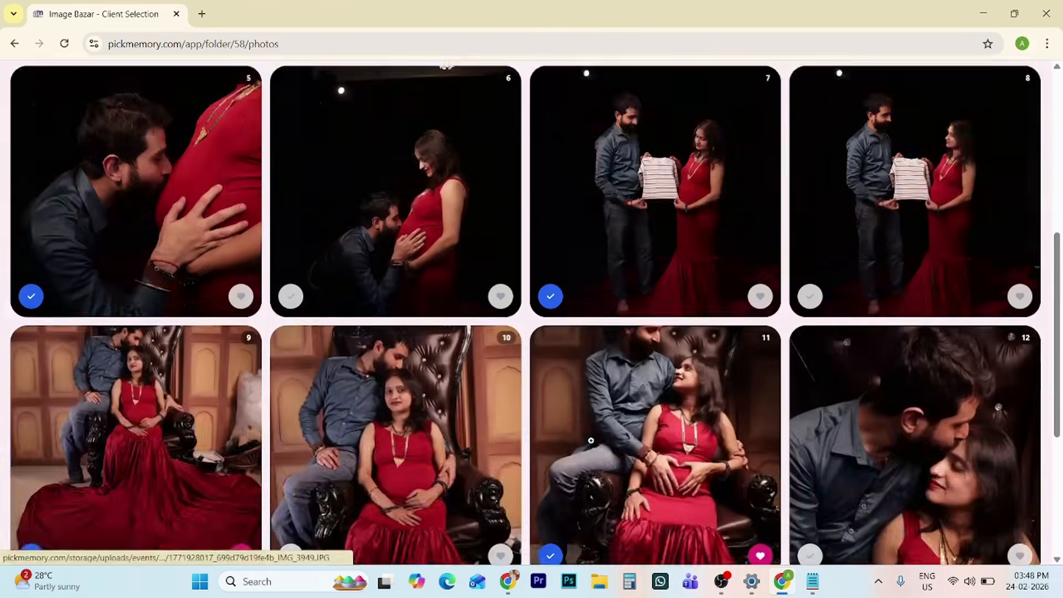
scroll(591, 440, "up", 8)
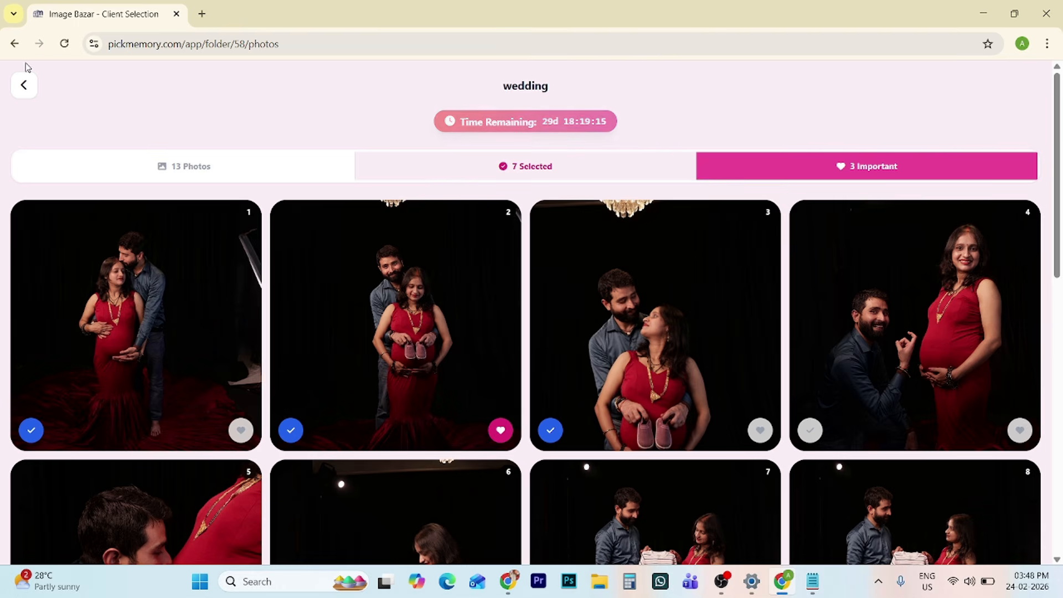
Step: Return to the folders page and lock and submit the 7-photo wedding selection
left_click(23, 85)
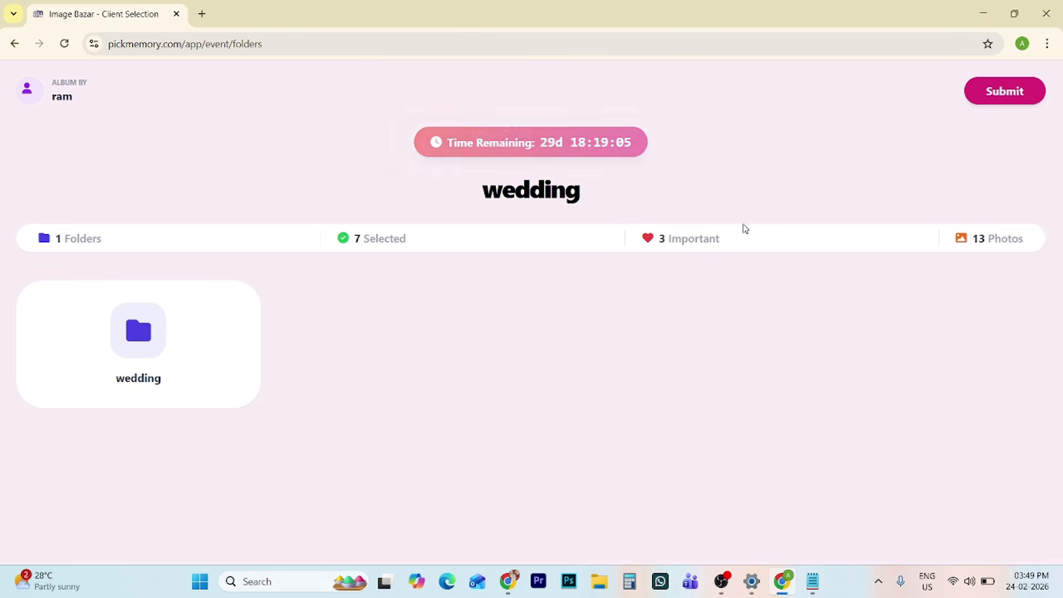
left_click(994, 98)
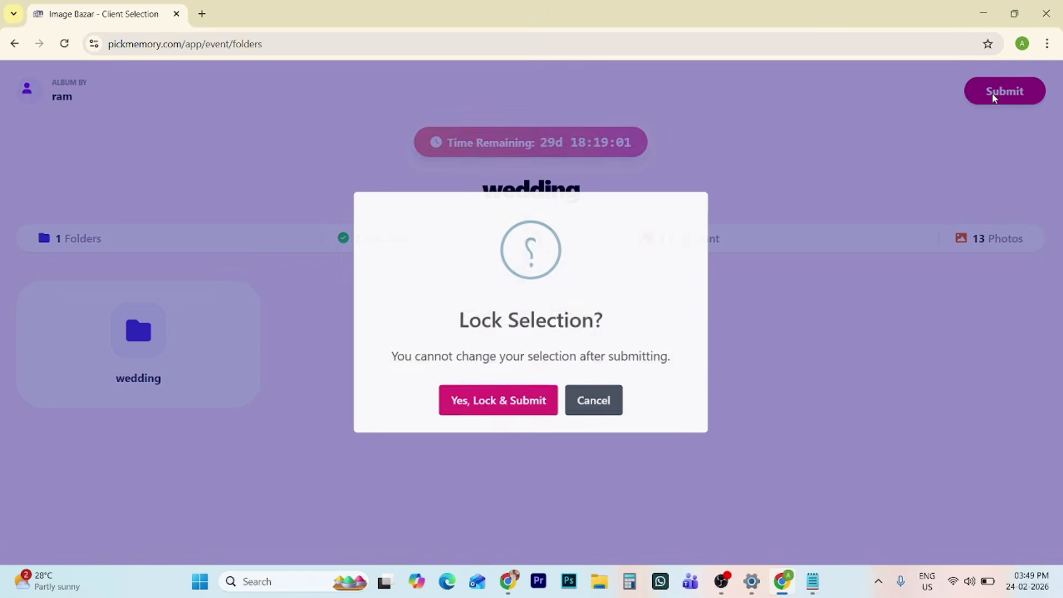
left_click(498, 410)
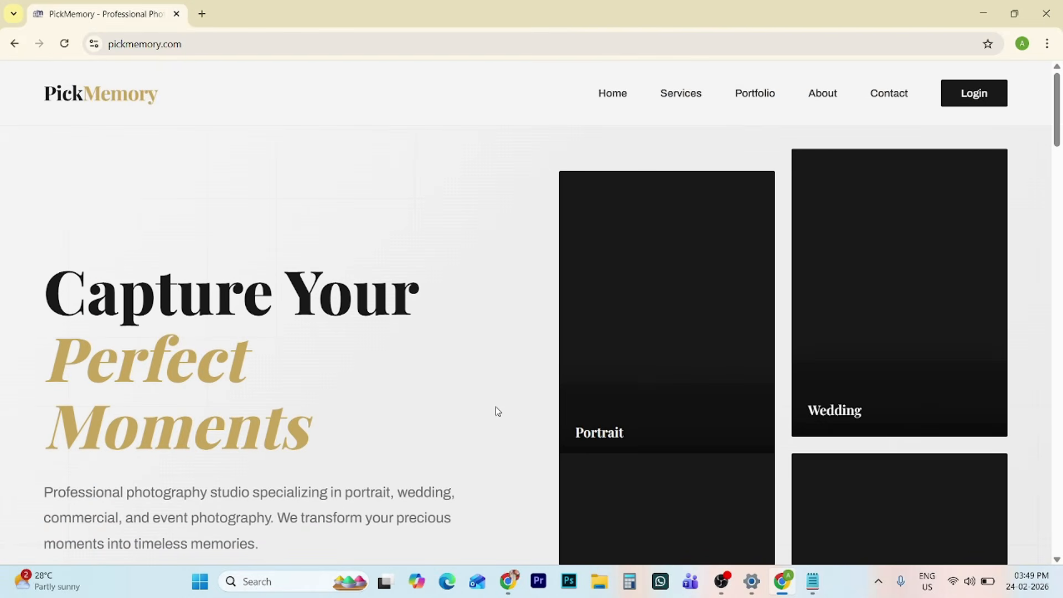
Step: Set aside the client's browser and Notepad, reload Photo Selection, and open the wedding selection
left_click(985, 13)
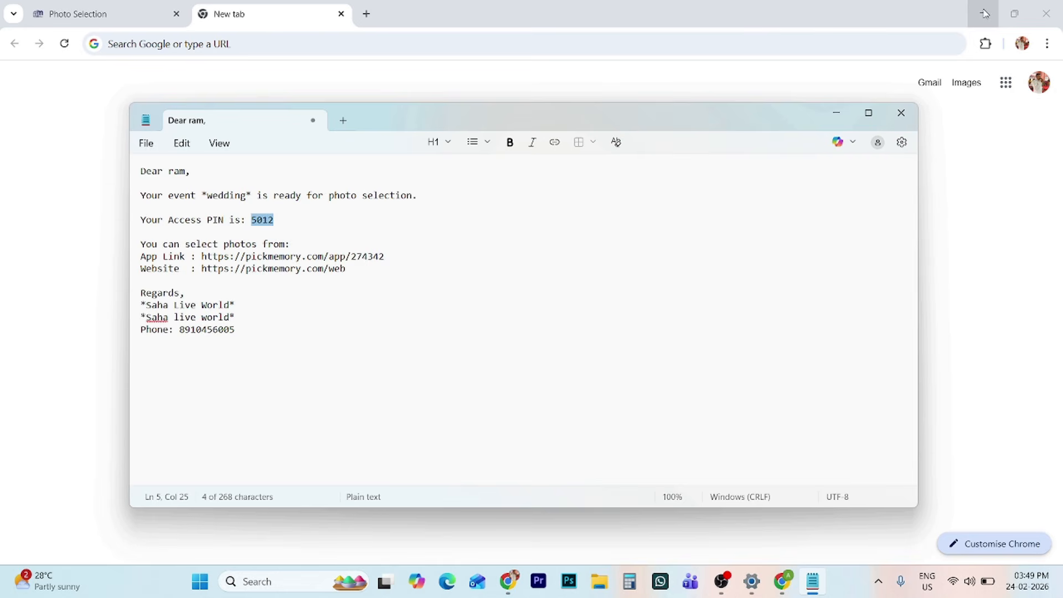
left_click(835, 114)
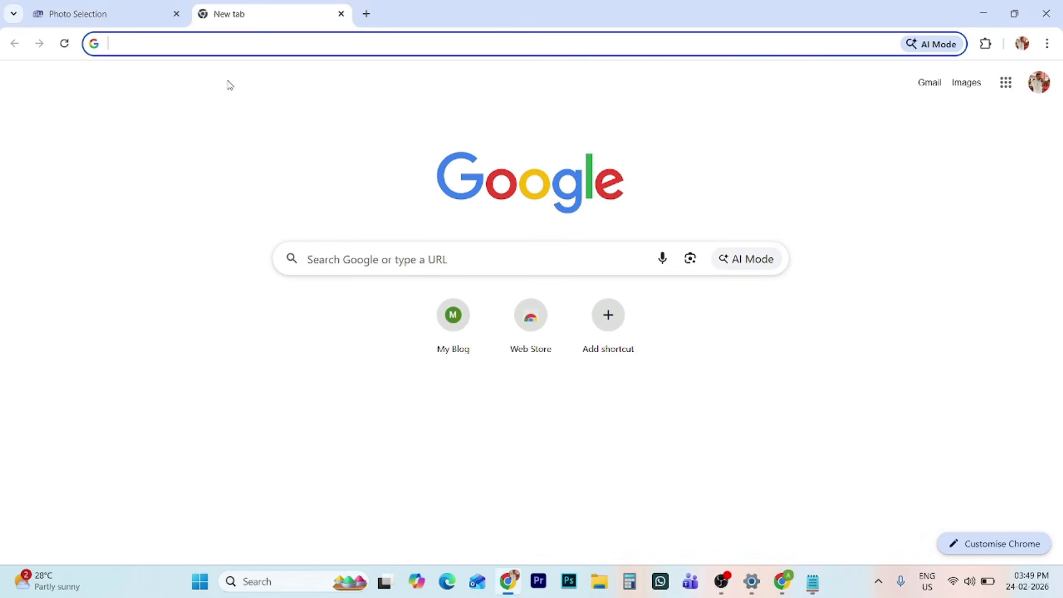
left_click(64, 11)
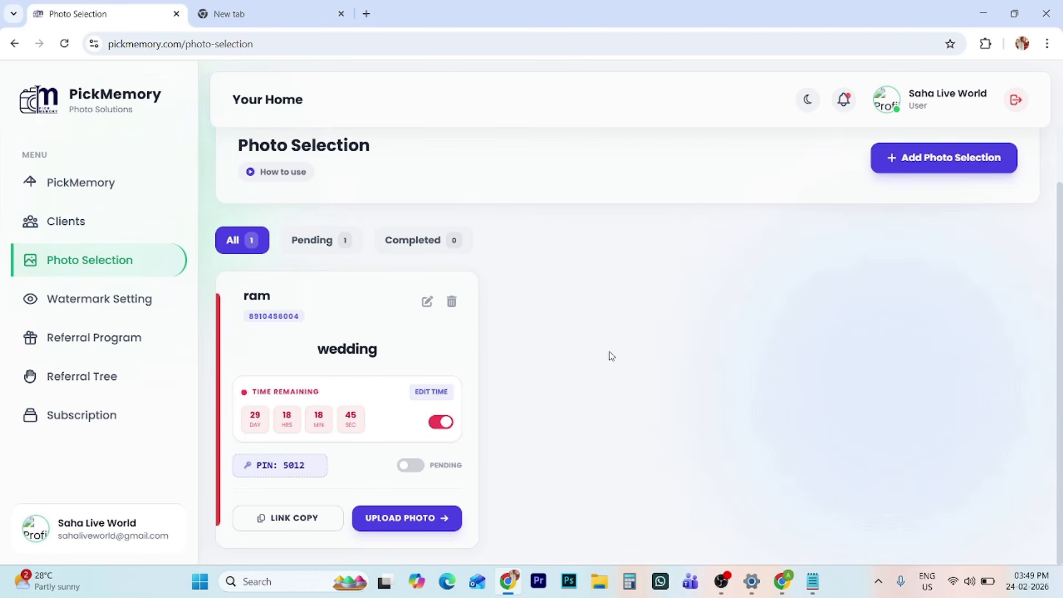
left_click(64, 44)
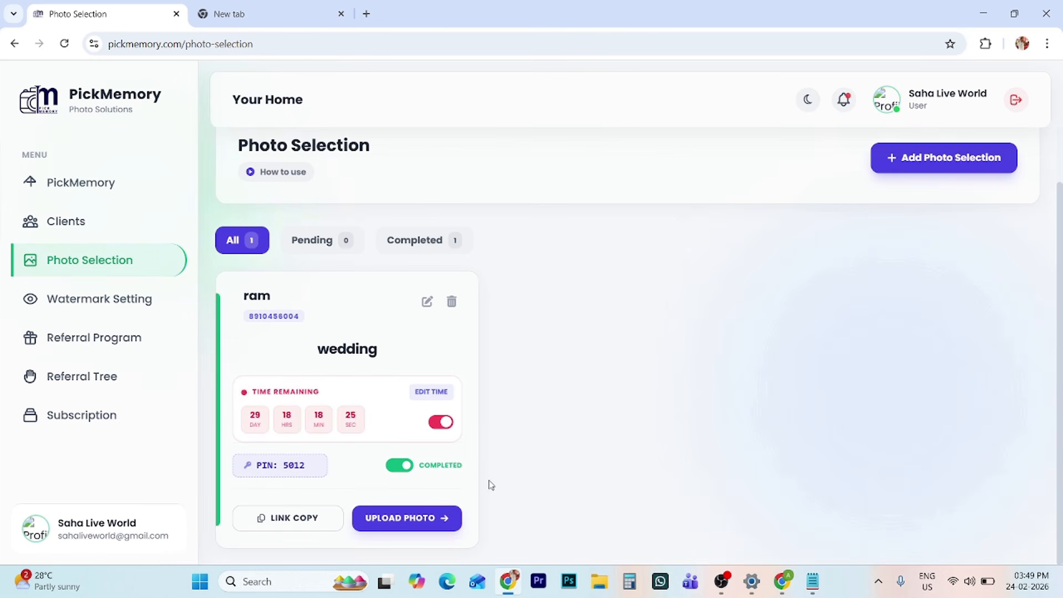
left_click(442, 525)
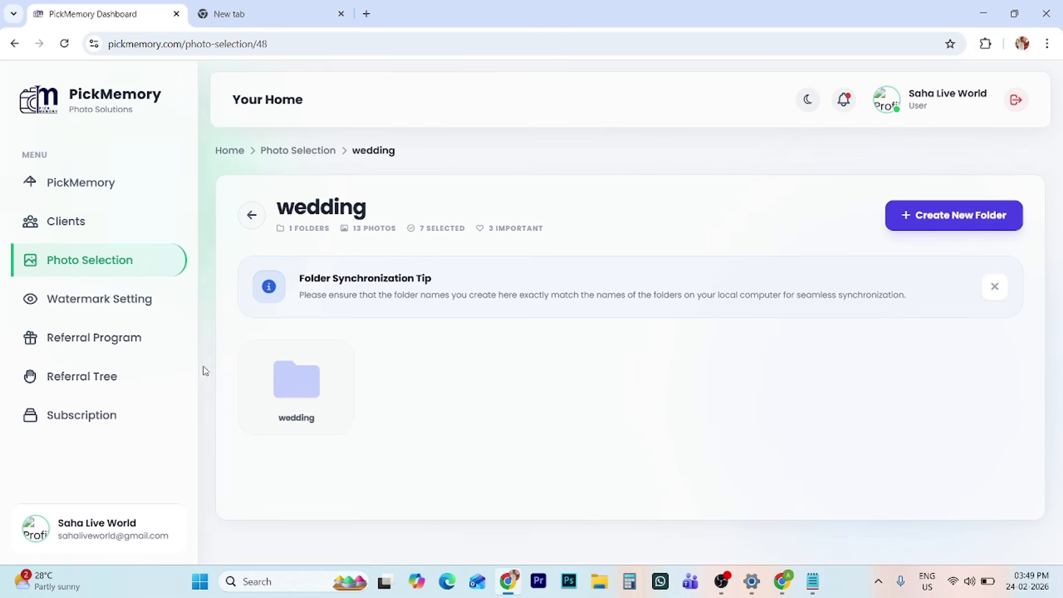
Step: Open the wedding folder and scroll through its 13 photos showing 7 selected and 3 important
left_click(283, 389)
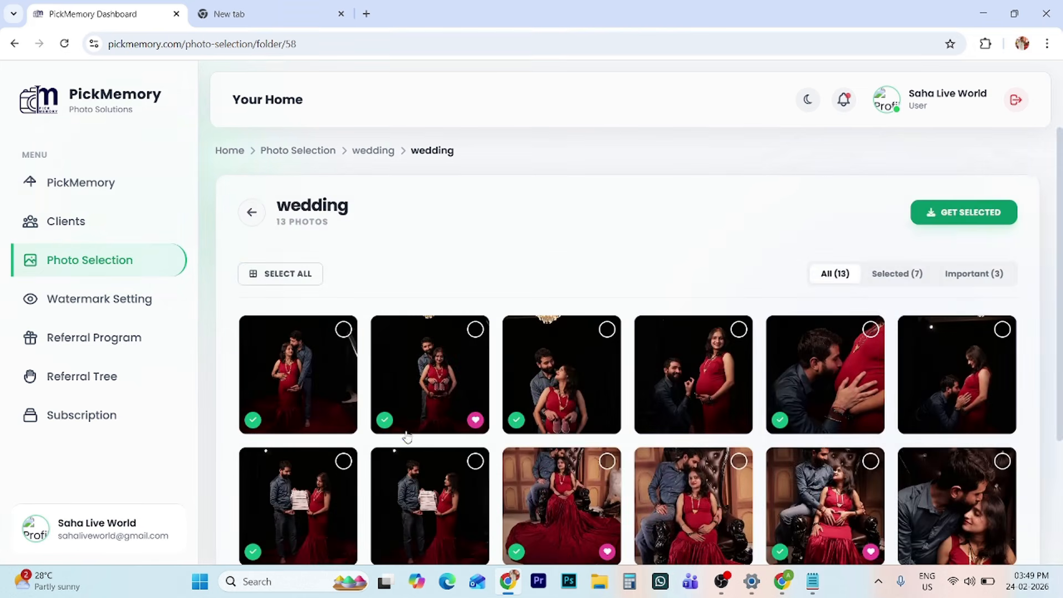
scroll(415, 438, "down", 4)
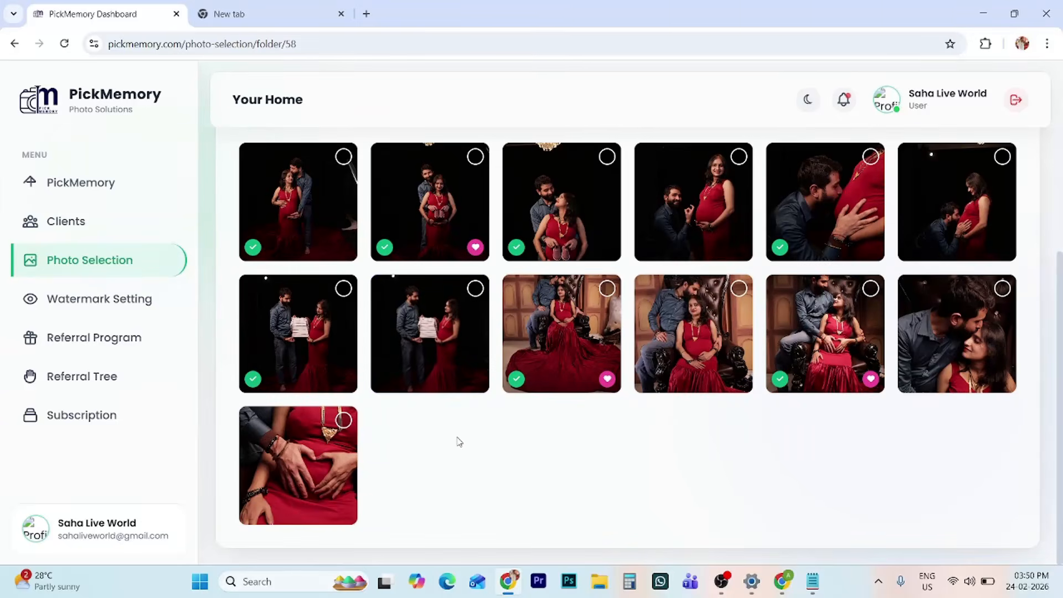
scroll(458, 442, "up", 2)
scroll(458, 447, "up", 2)
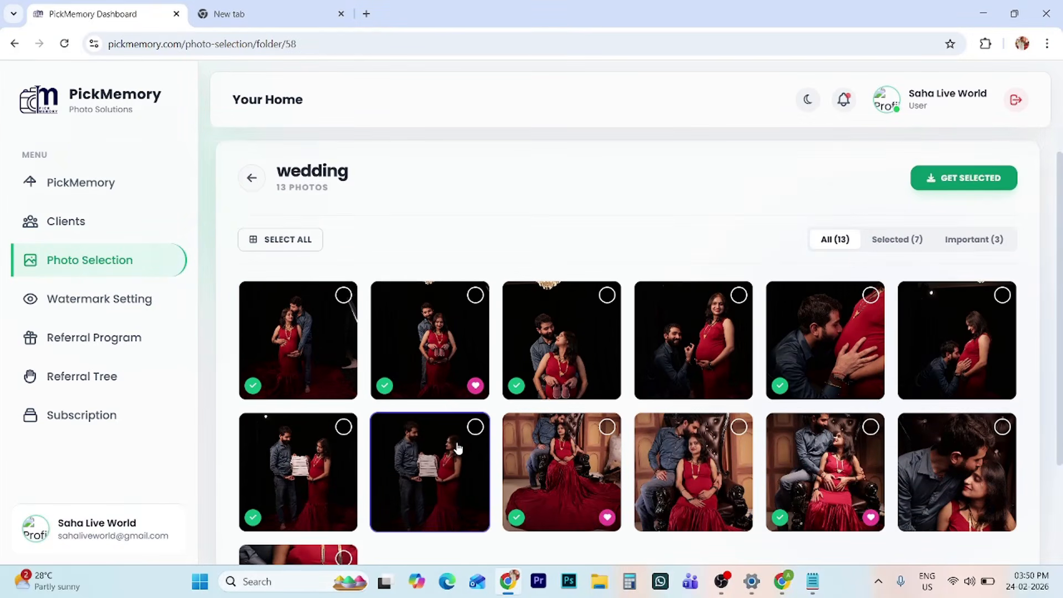
scroll(458, 447, "down", 3)
scroll(458, 447, "up", 1)
scroll(458, 444, "down", 1)
scroll(458, 444, "up", 1)
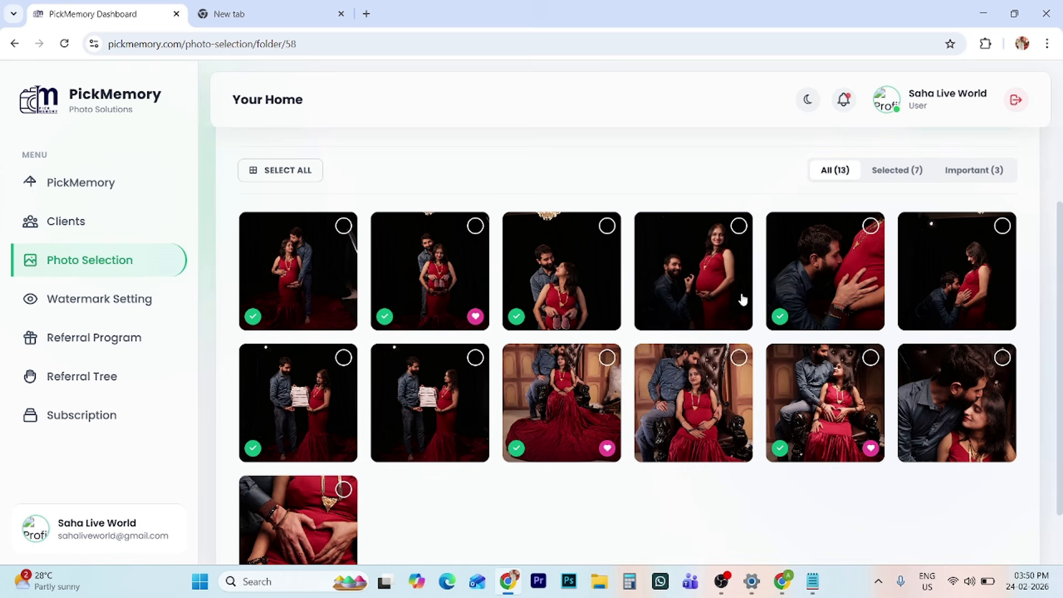
scroll(812, 304, "up", 2)
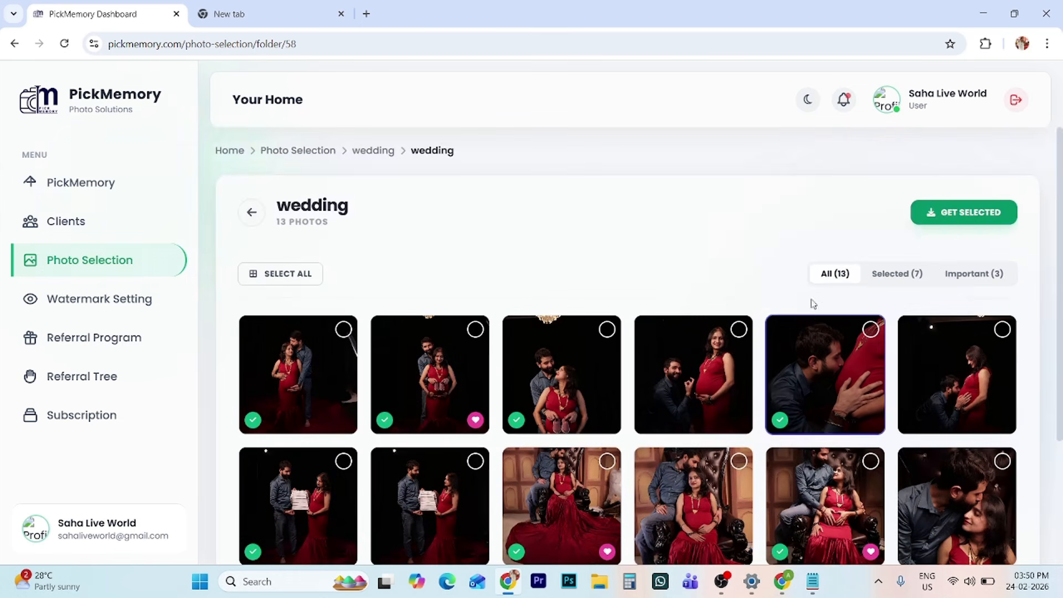
Step: Use Get Selected with Desktop\wedding as the target, allow edits, and sort photos into Like and Love
left_click(959, 215)
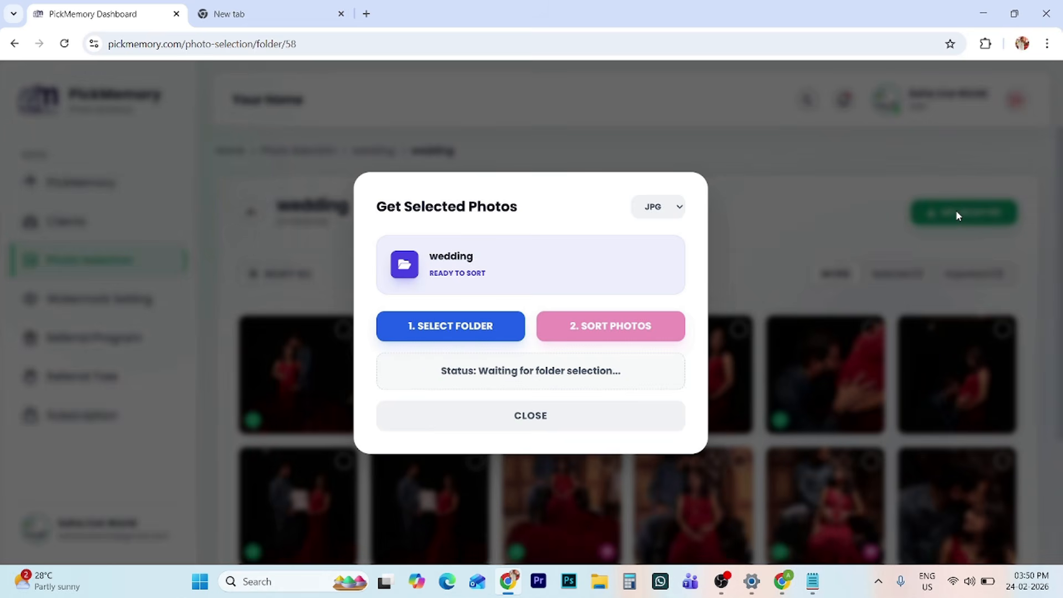
left_click(449, 333)
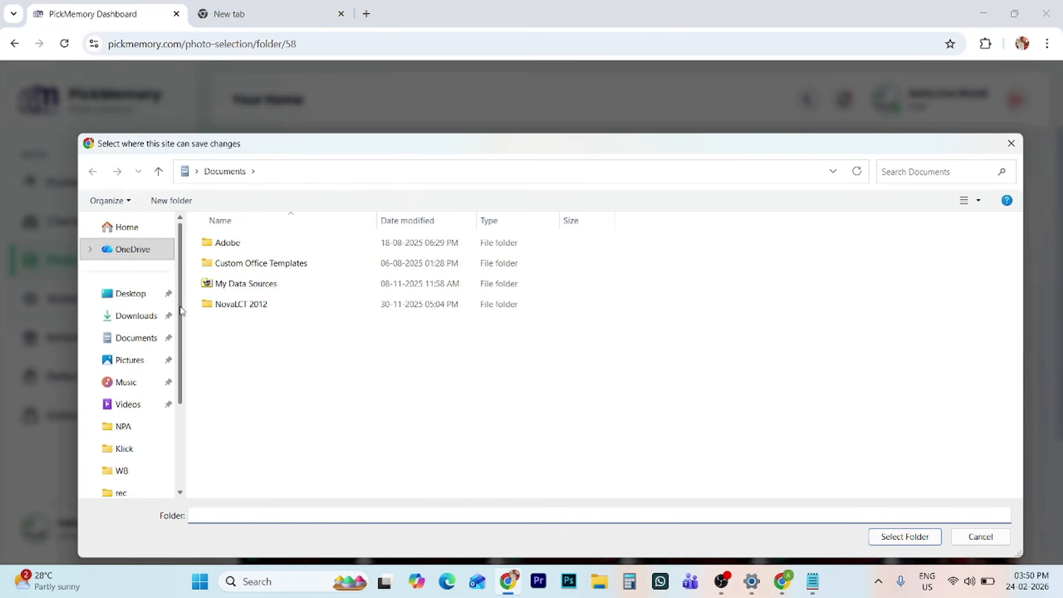
scroll(181, 357, "down", 2)
scroll(180, 349, "up", 1)
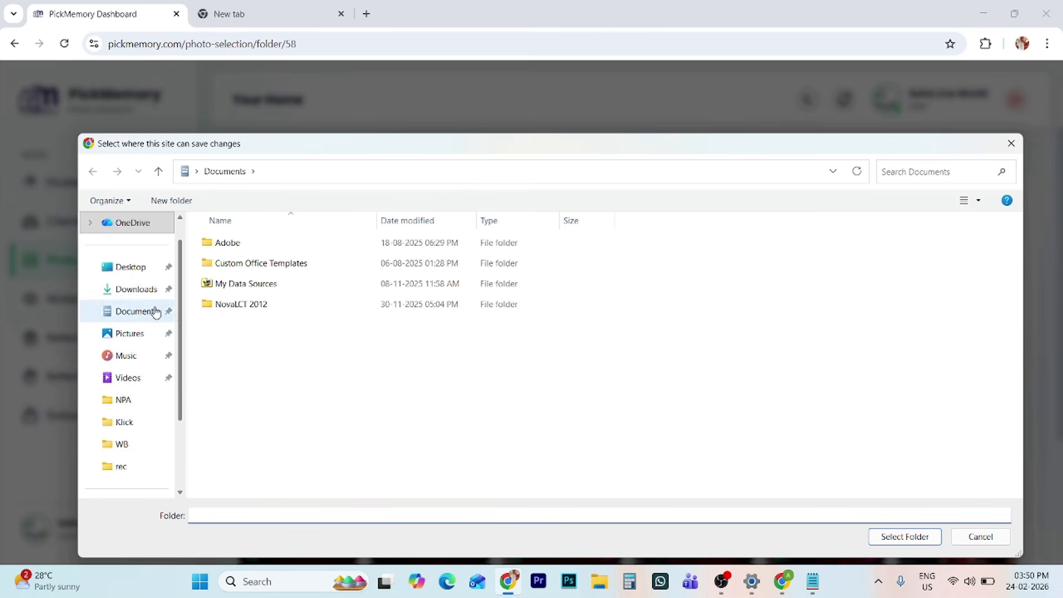
left_click(131, 268)
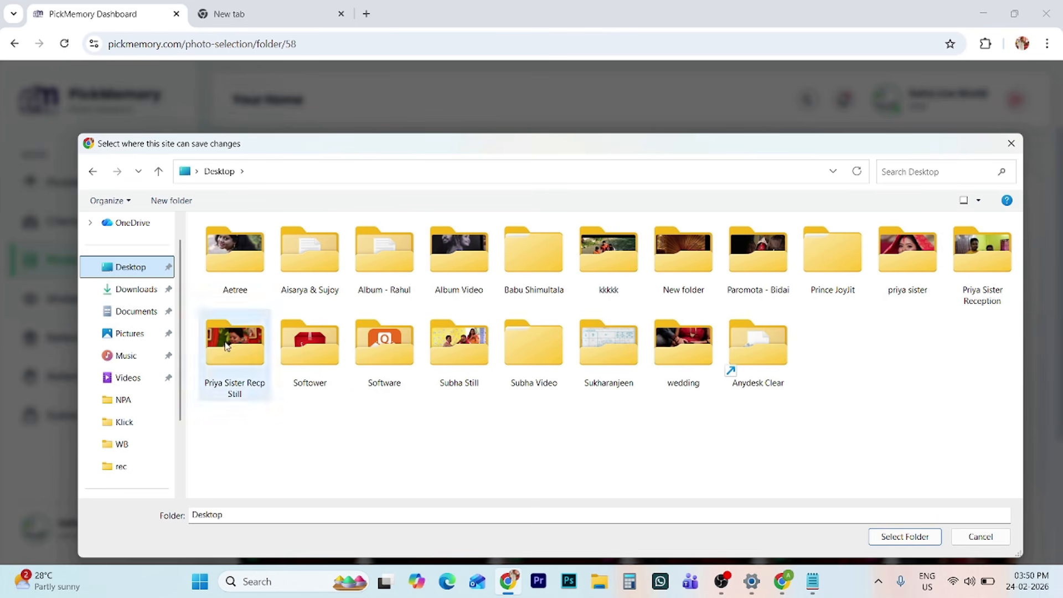
left_click(677, 354)
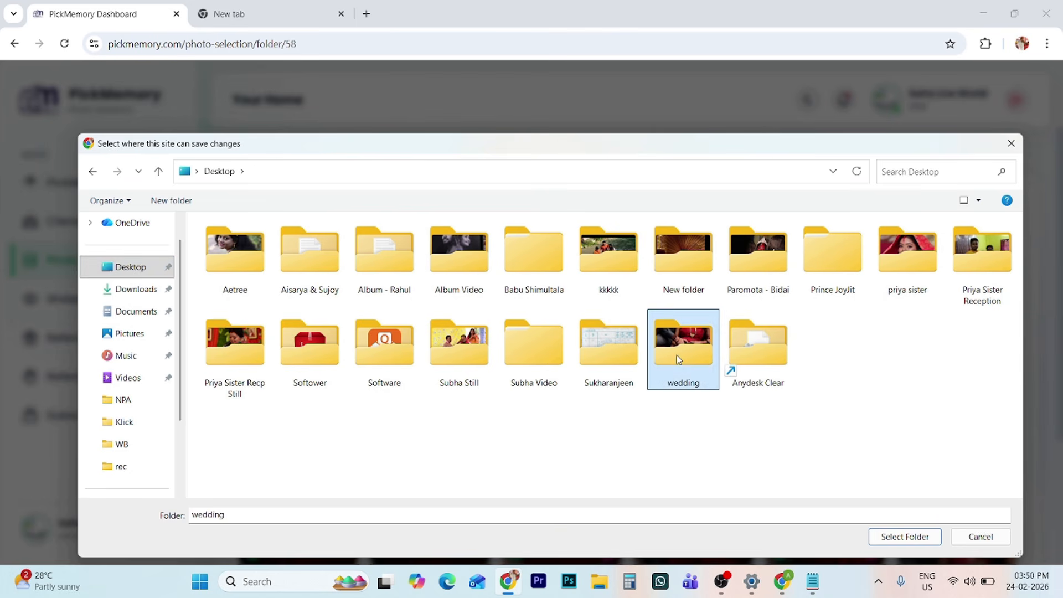
left_click(892, 541)
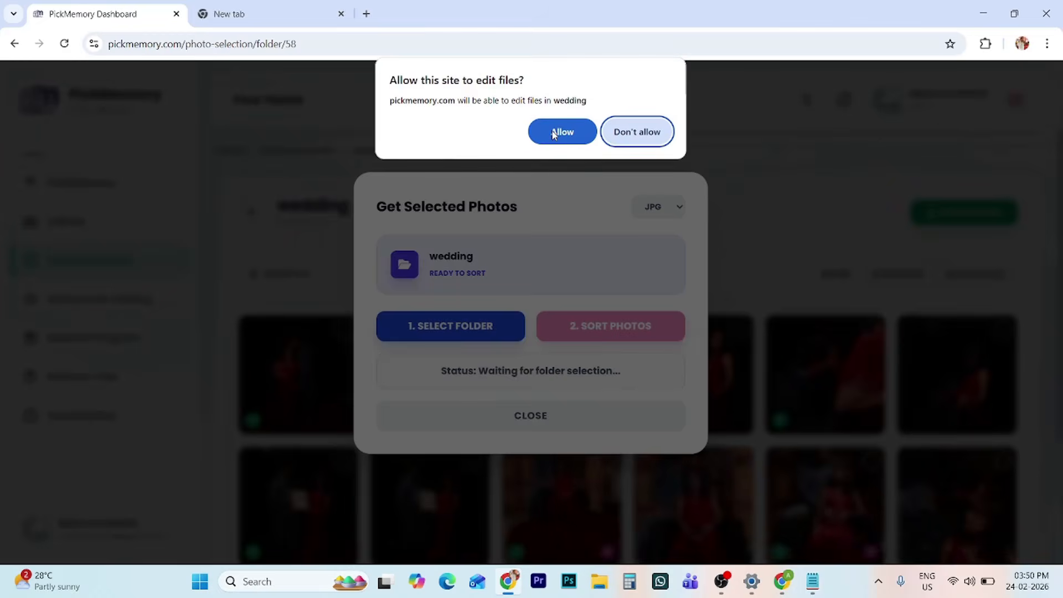
left_click(562, 132)
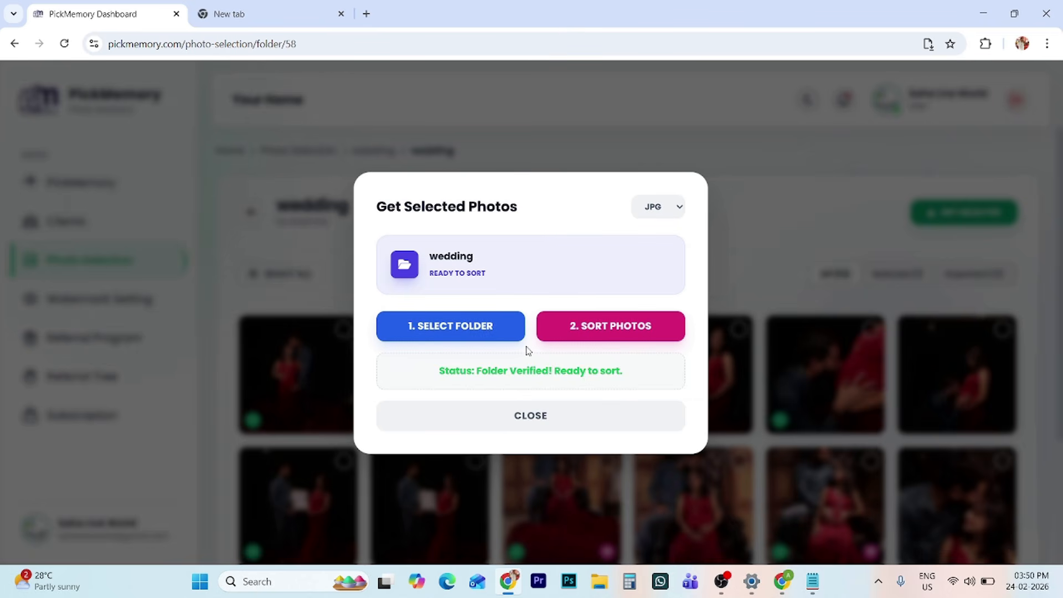
left_click(603, 337)
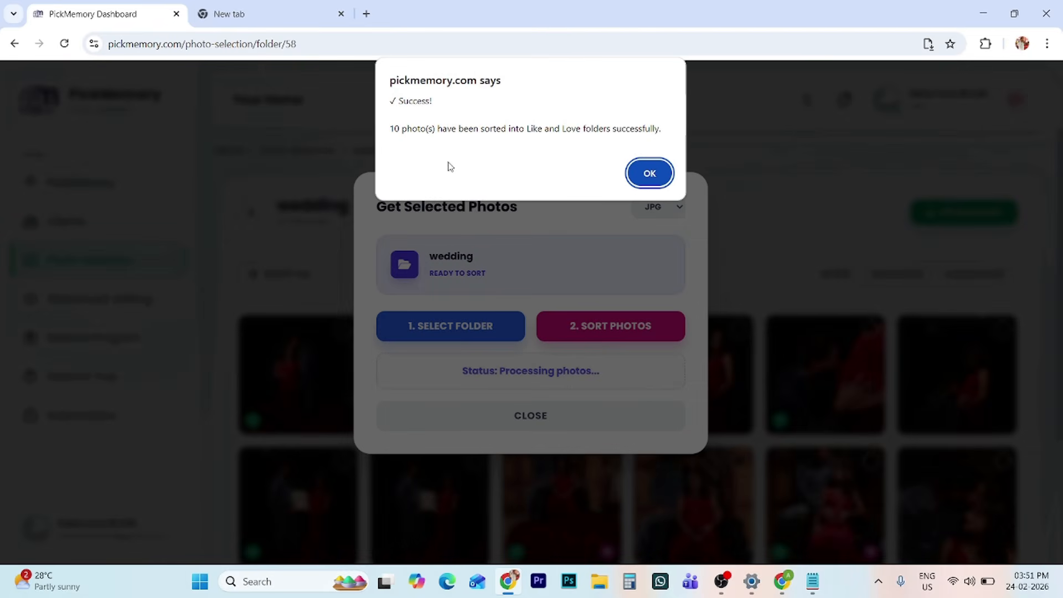
left_click(651, 174)
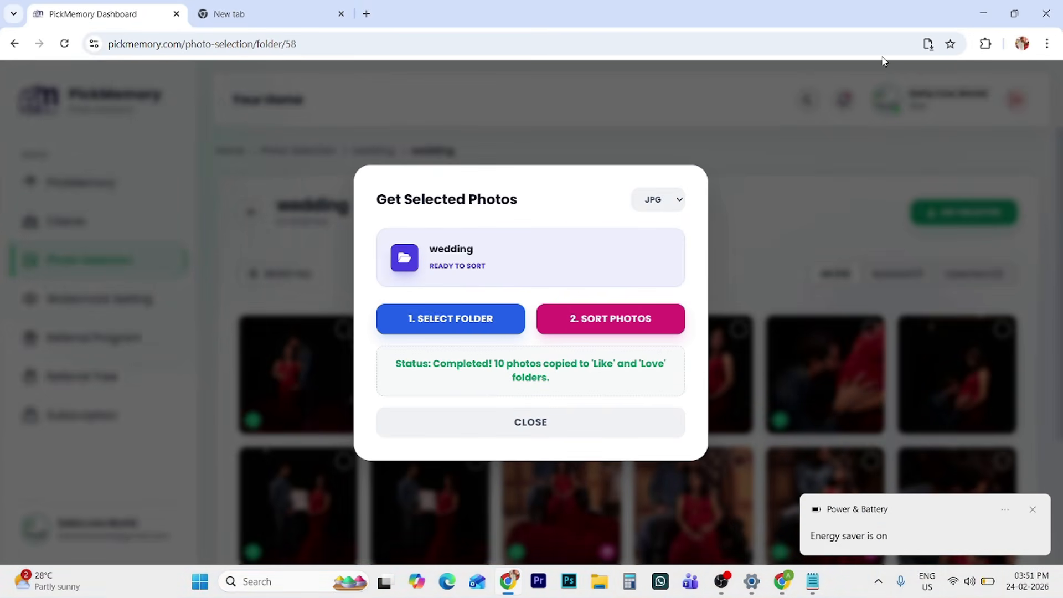
Step: Open the desktop wedding folder and check the photos in its Like and Love subfolders
left_click(979, 13)
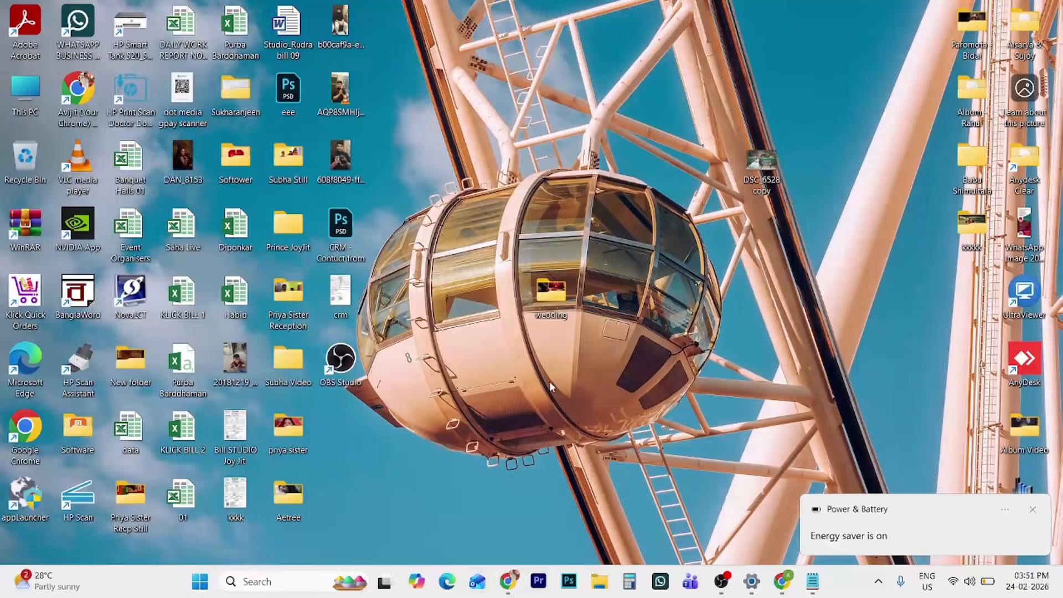
double_click(552, 293)
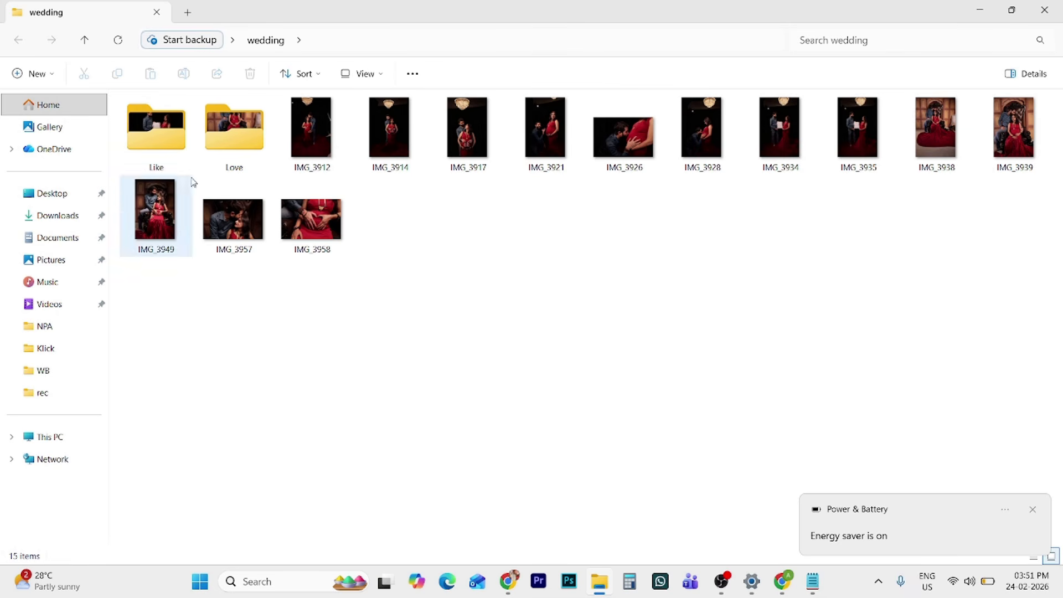
mouse_move(157, 154)
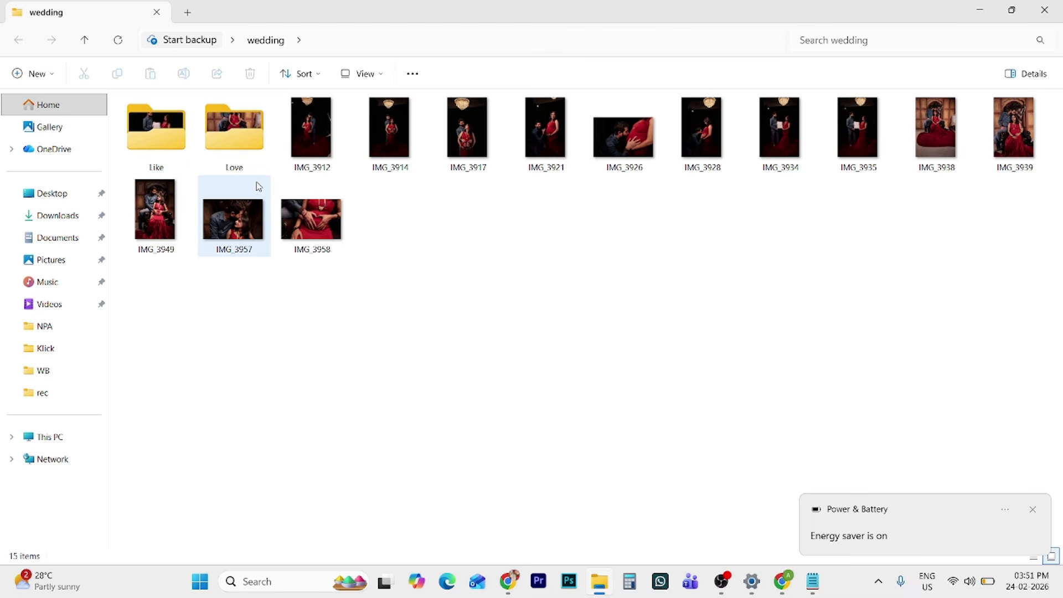
double_click(157, 132)
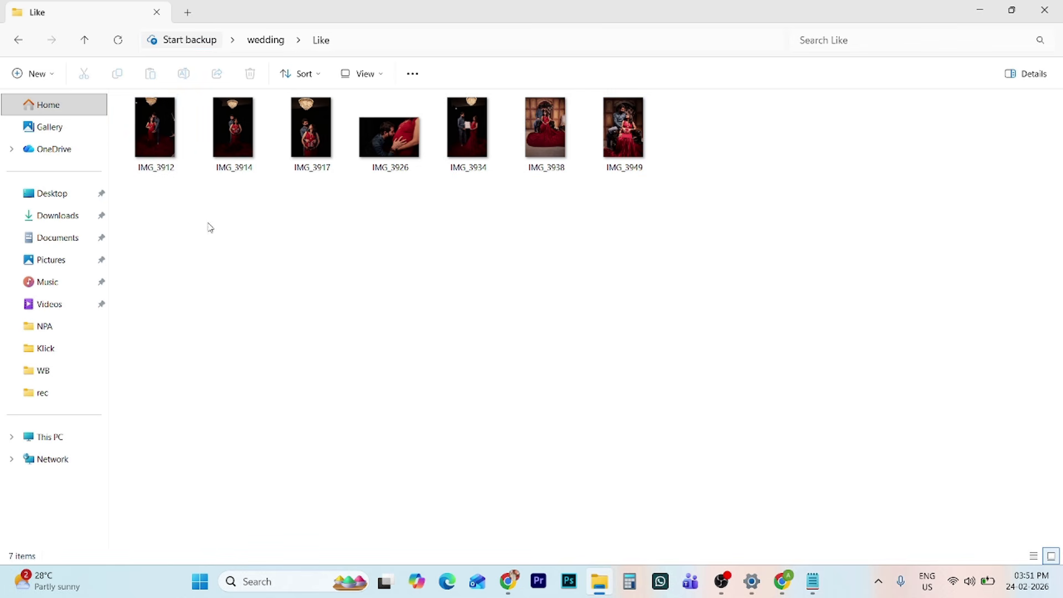
left_click(17, 42)
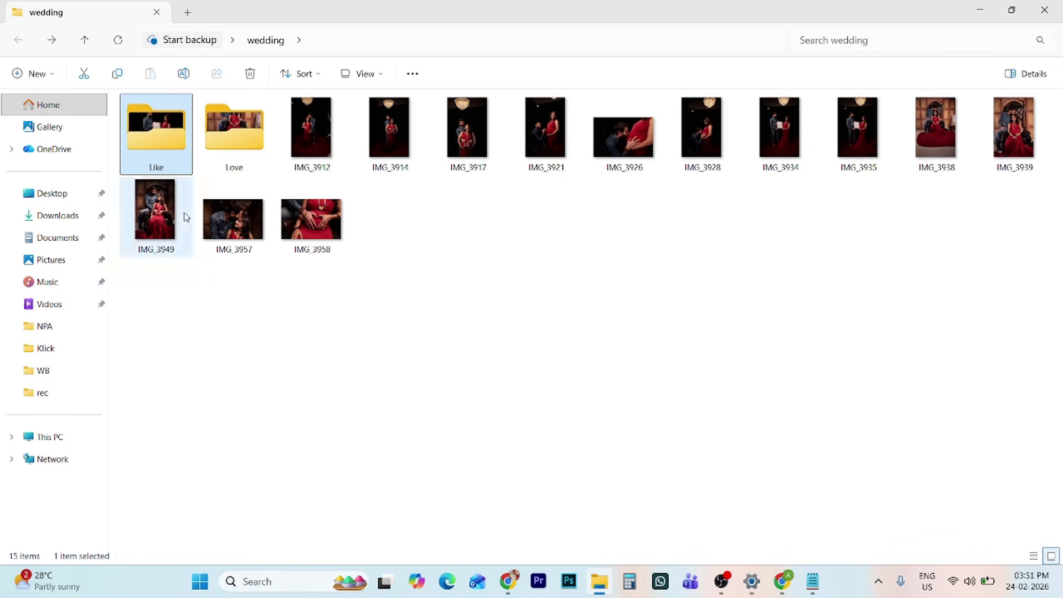
double_click(243, 150)
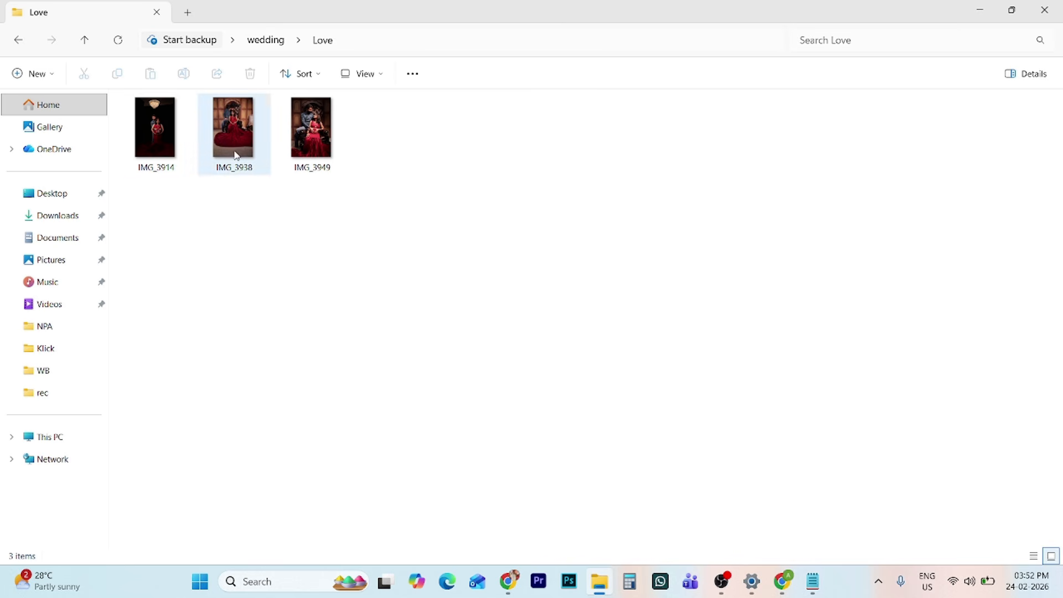
left_click(19, 41)
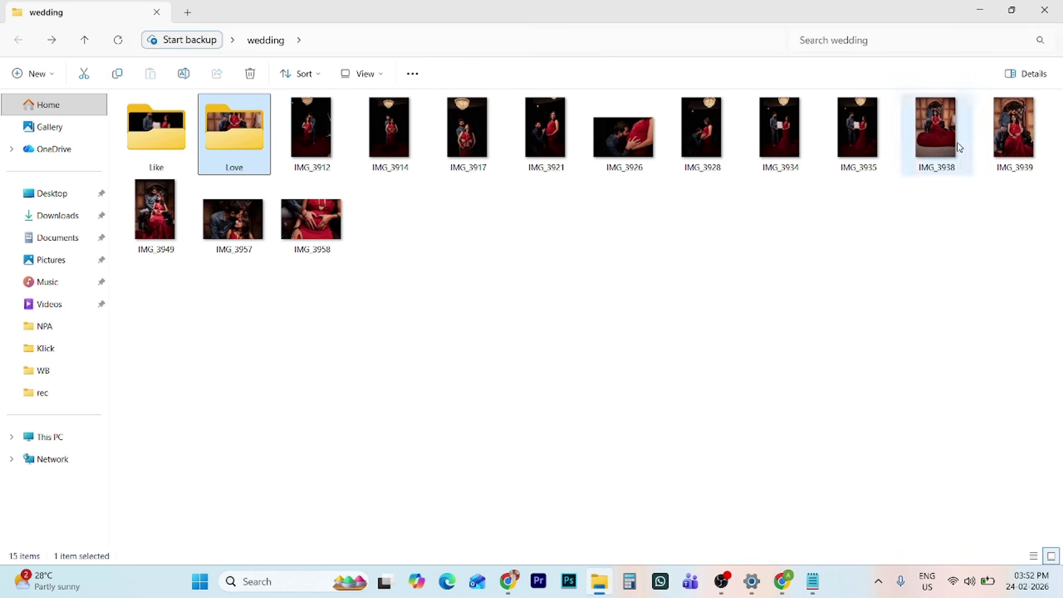
mouse_move(752, 582)
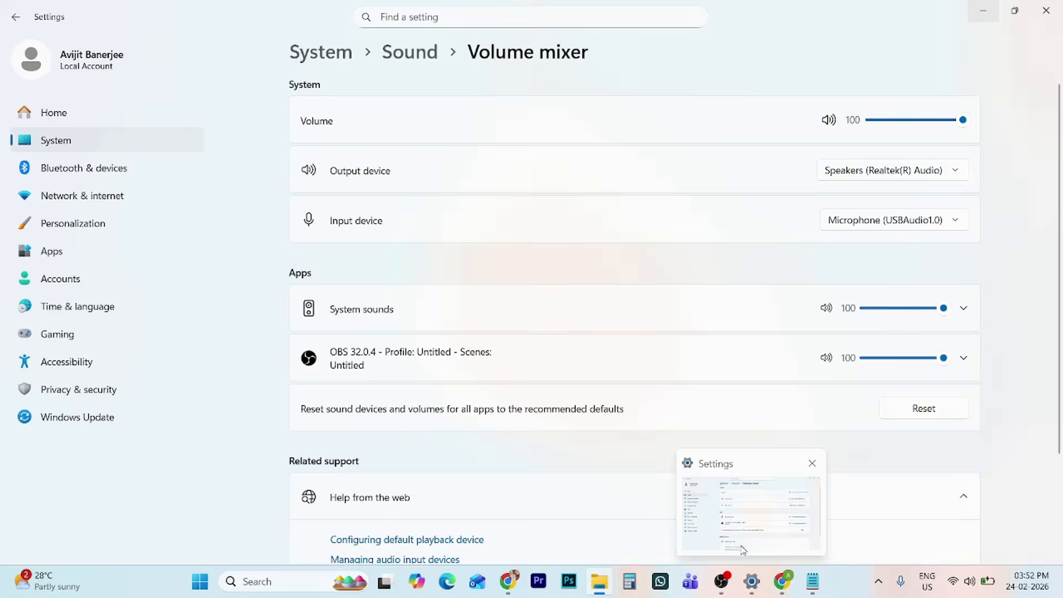